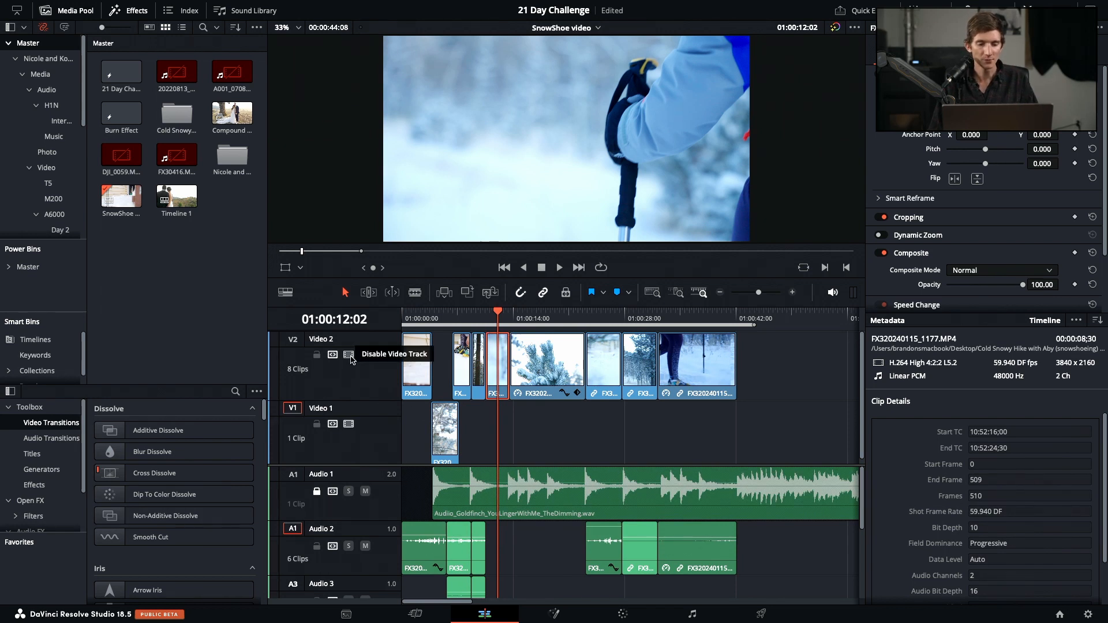
# Toggle the Video 2 track's visibility off and back on
pyautogui.click(349, 355)
pyautogui.click(349, 356)
pyautogui.click(349, 355)
pyautogui.click(349, 355)
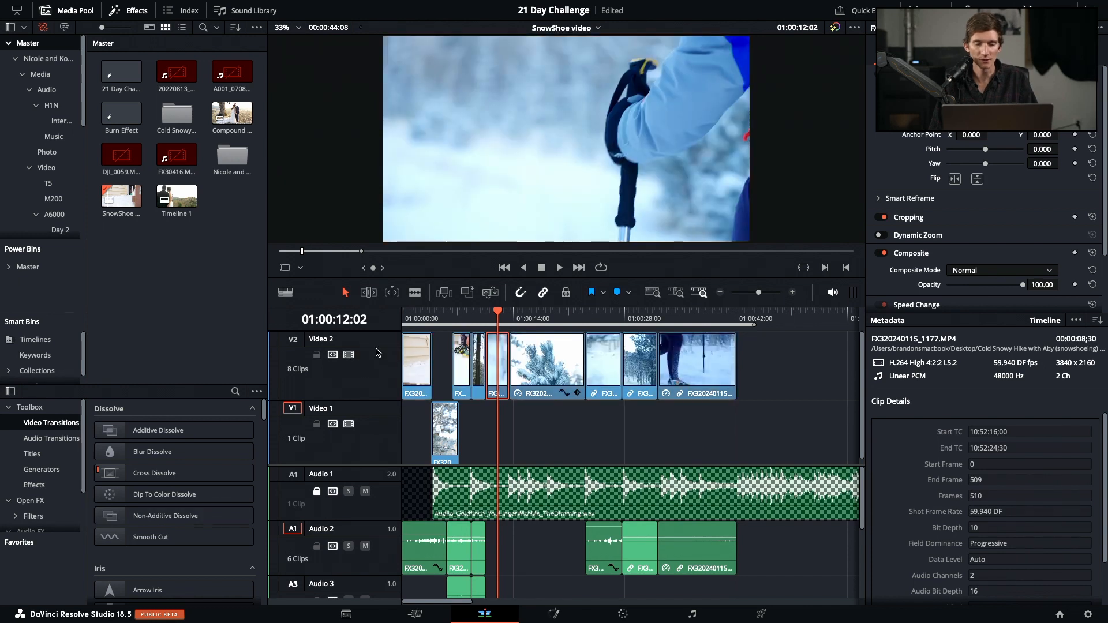
# Try moving the hiking-pole clip down to Video 1 and disabling the Video 2 track, and undo both changes
pyautogui.moveTo(500, 385); pyautogui.dragTo(512, 438)
pyautogui.click(511, 316)
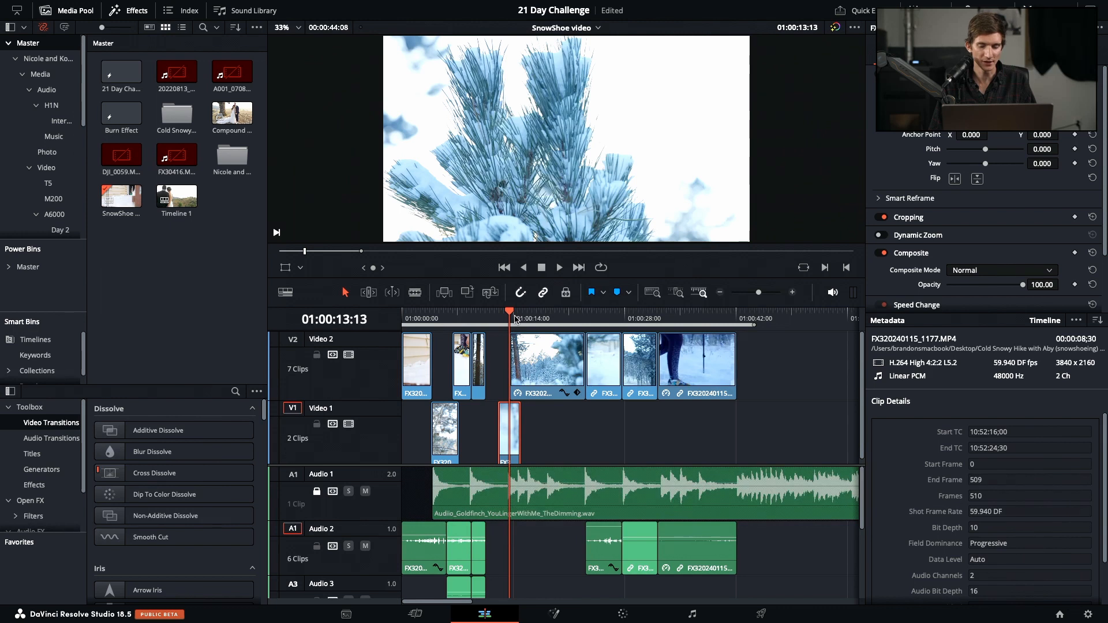
pyautogui.press('space')
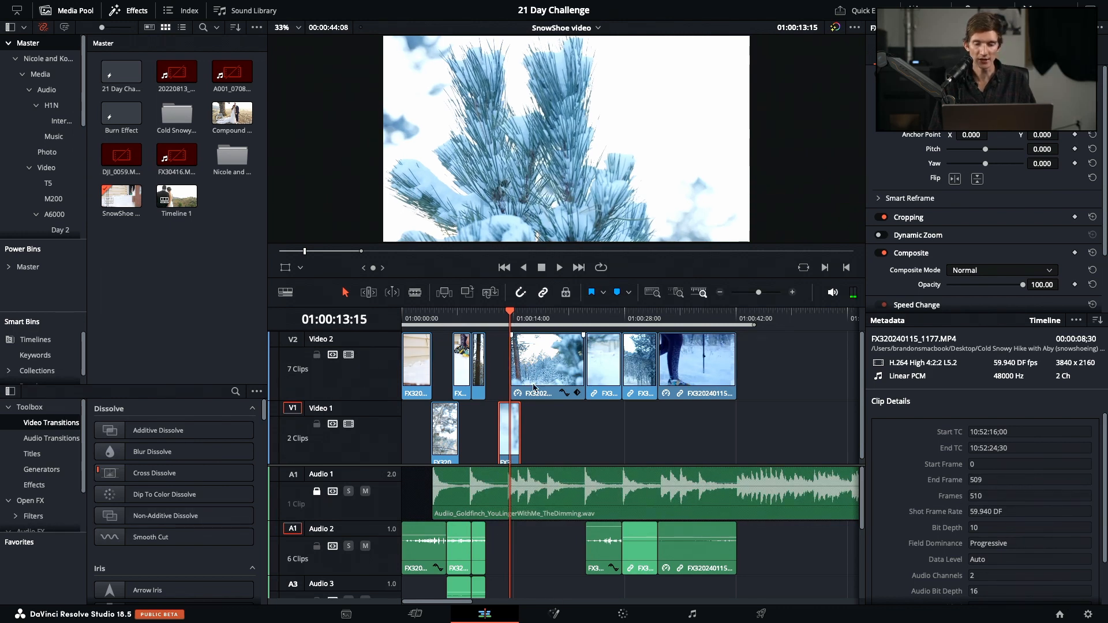
pyautogui.click(349, 355)
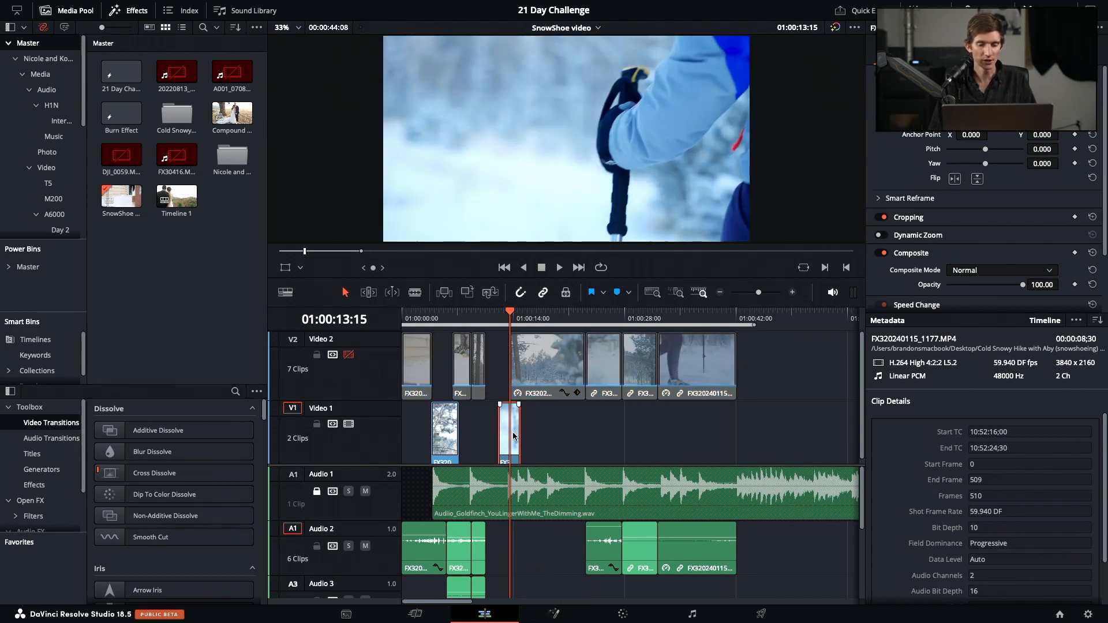
pyautogui.press('super+z')
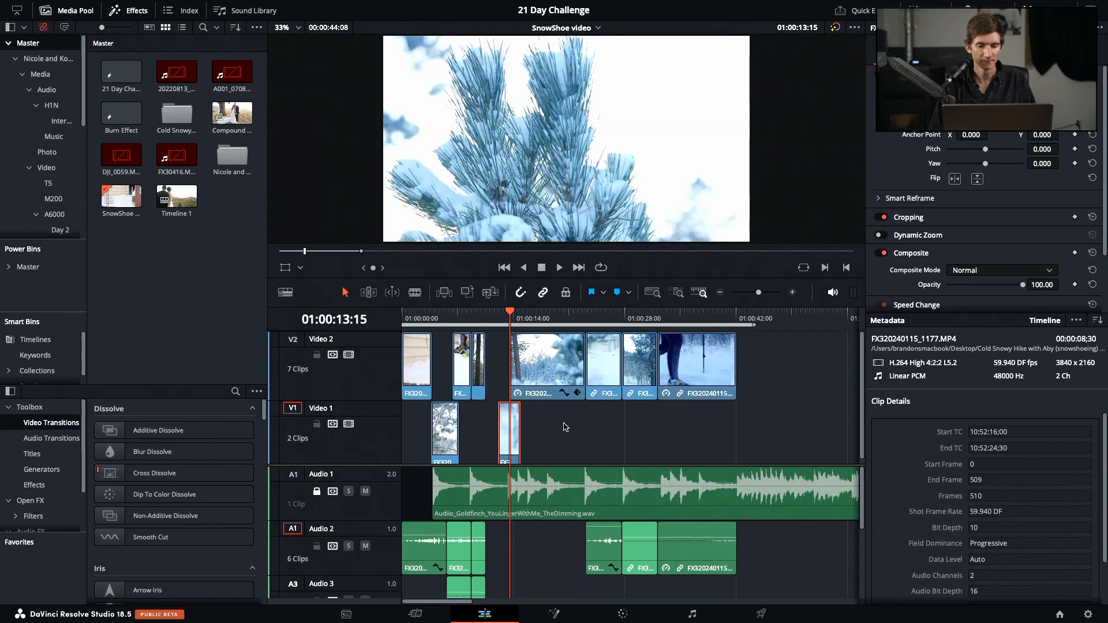
pyautogui.press('super+z')
# Open the hiking-pole clip on Video 2 in the Fusion page and move its MediaIn1 and MediaOut1 nodes farther apart
pyautogui.click(496, 316)
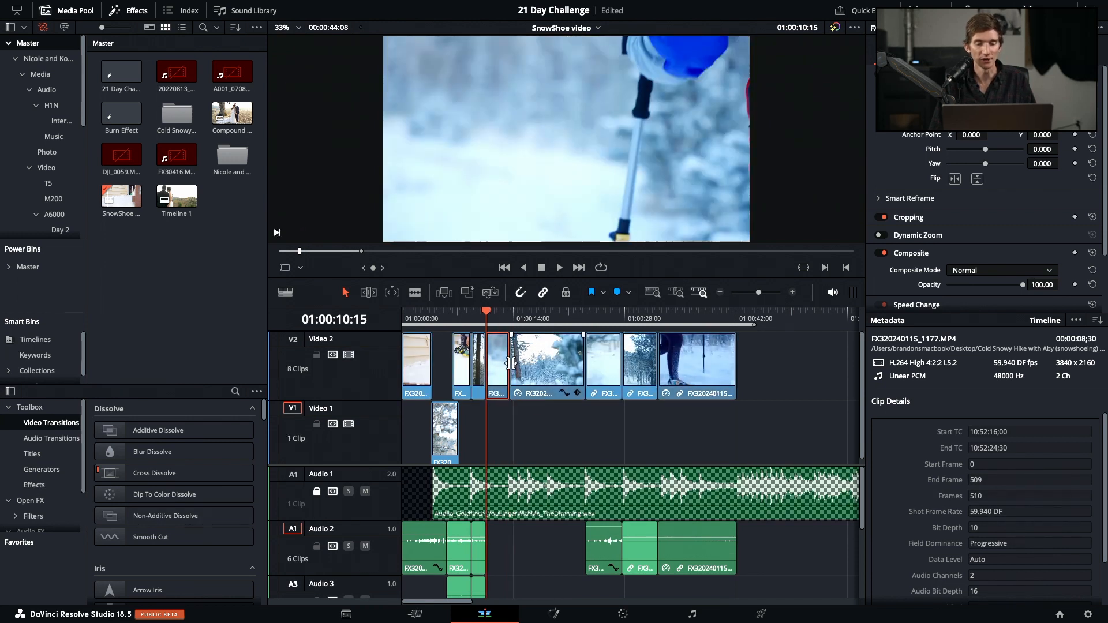
pyautogui.press('space')
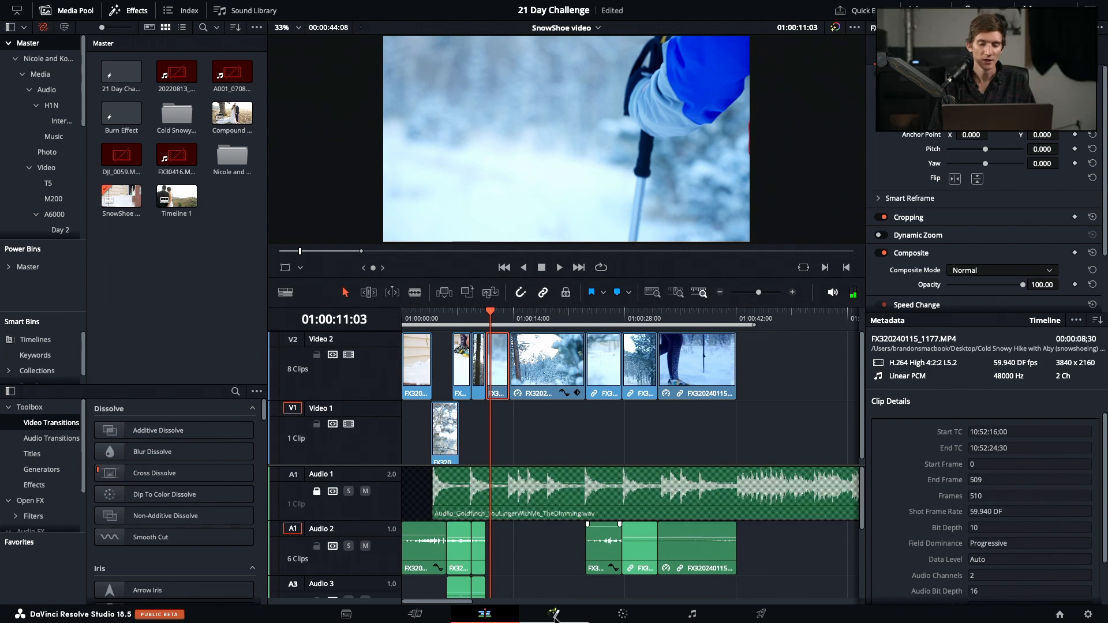
pyautogui.click(555, 615)
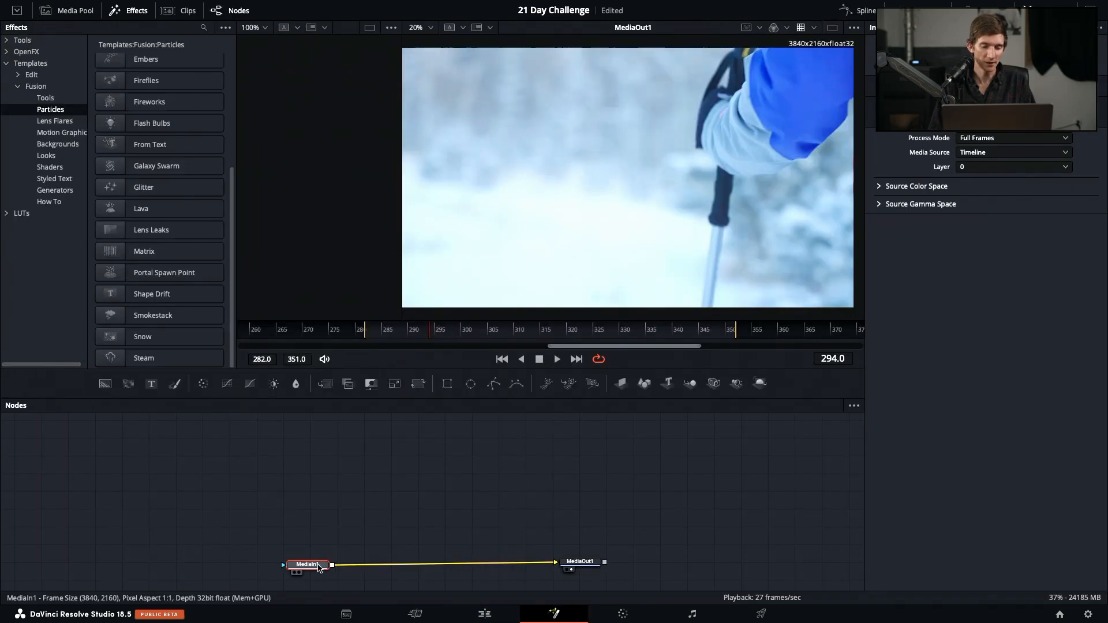
pyautogui.moveTo(307, 564); pyautogui.dragTo(268, 527)
pyautogui.moveTo(582, 562); pyautogui.dragTo(617, 541)
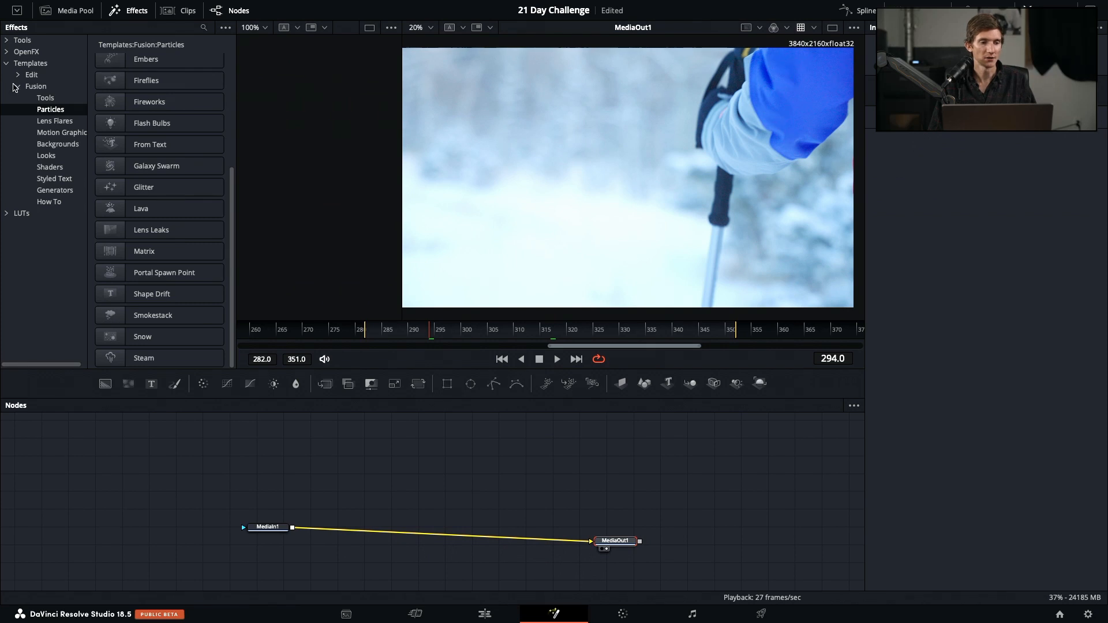
pyautogui.click(19, 89)
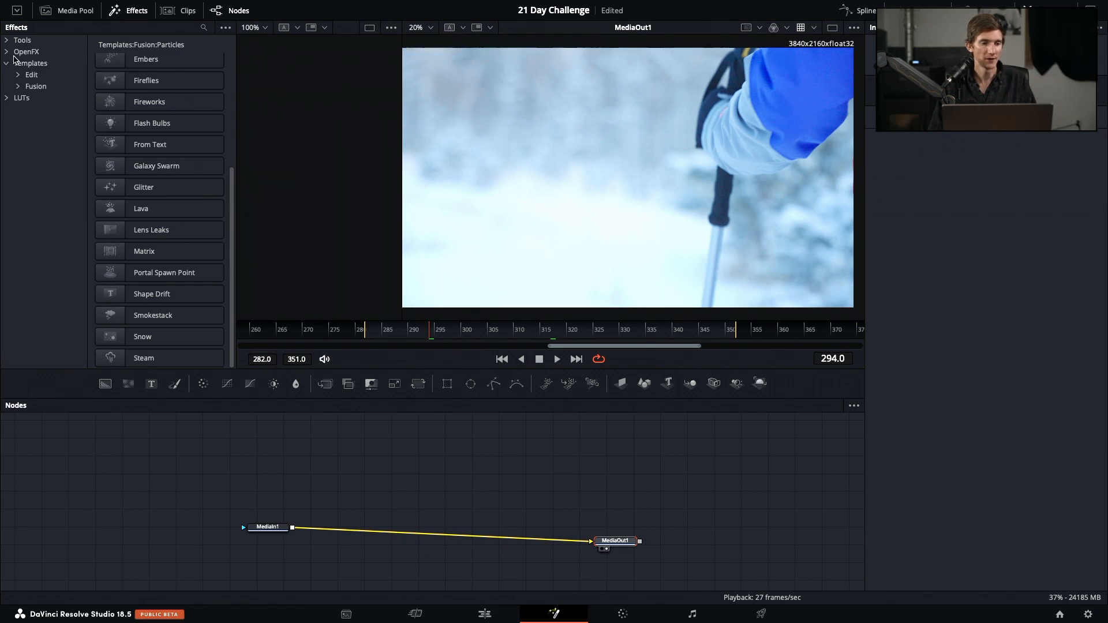
pyautogui.click(6, 64)
pyautogui.click(124, 11)
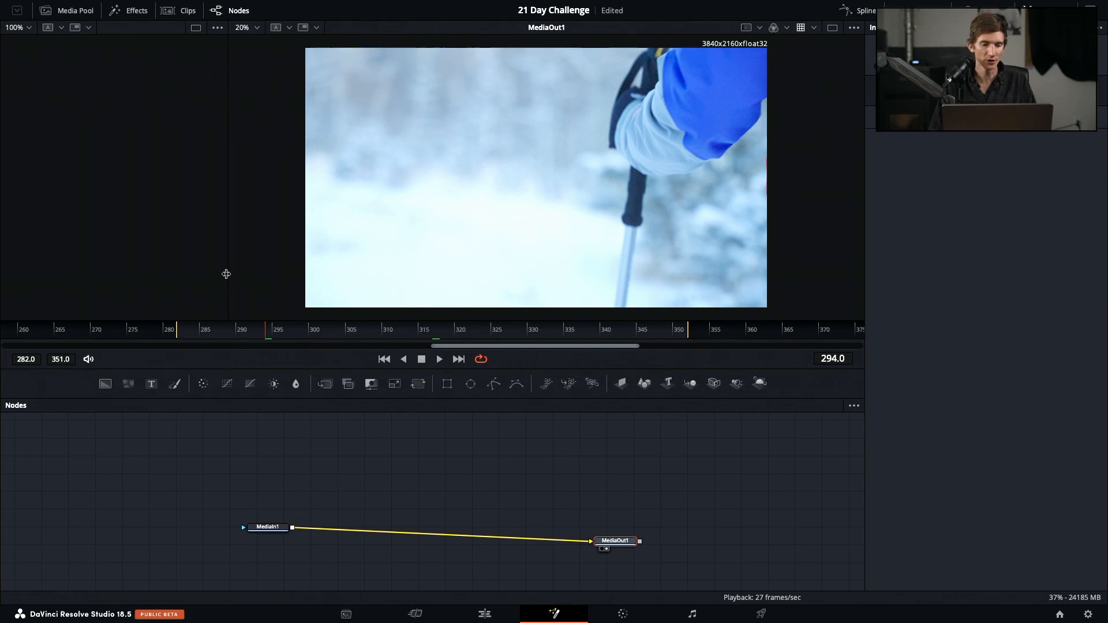
pyautogui.click(128, 10)
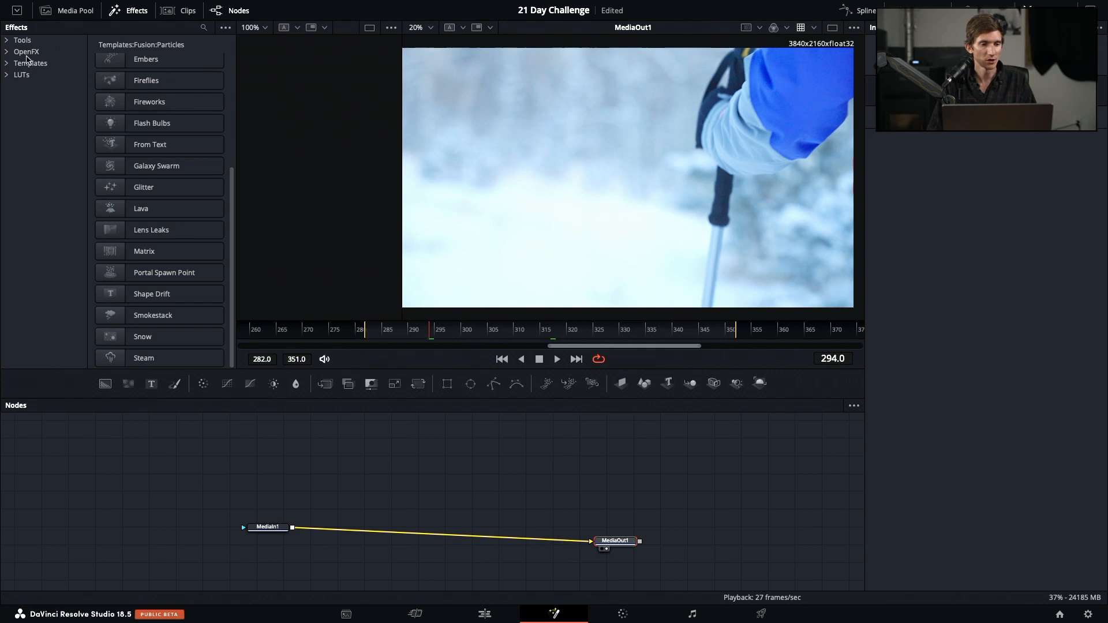
pyautogui.click(7, 64)
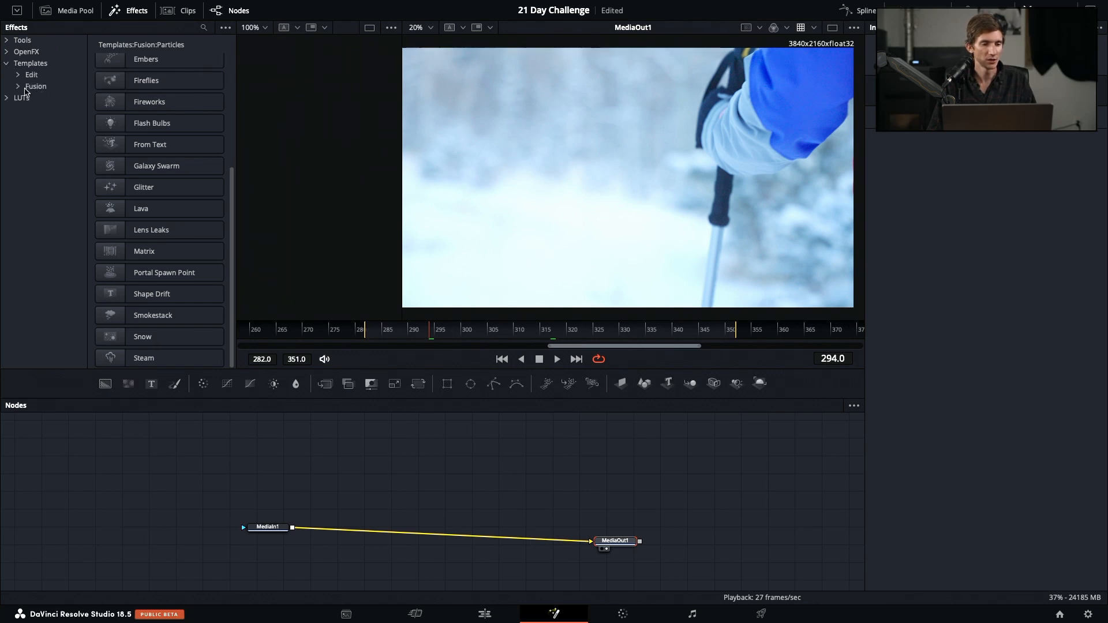
pyautogui.click(19, 87)
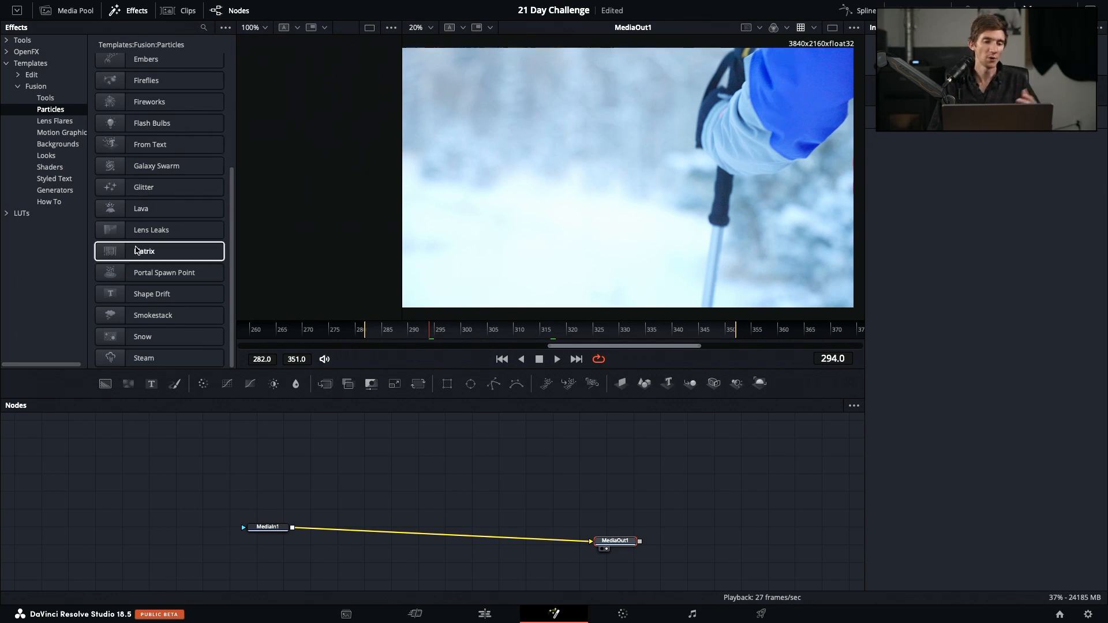
# Add the Snow particle template and place its node group above the MediaIn1 to MediaOut1 connection
pyautogui.doubleClick(132, 339)
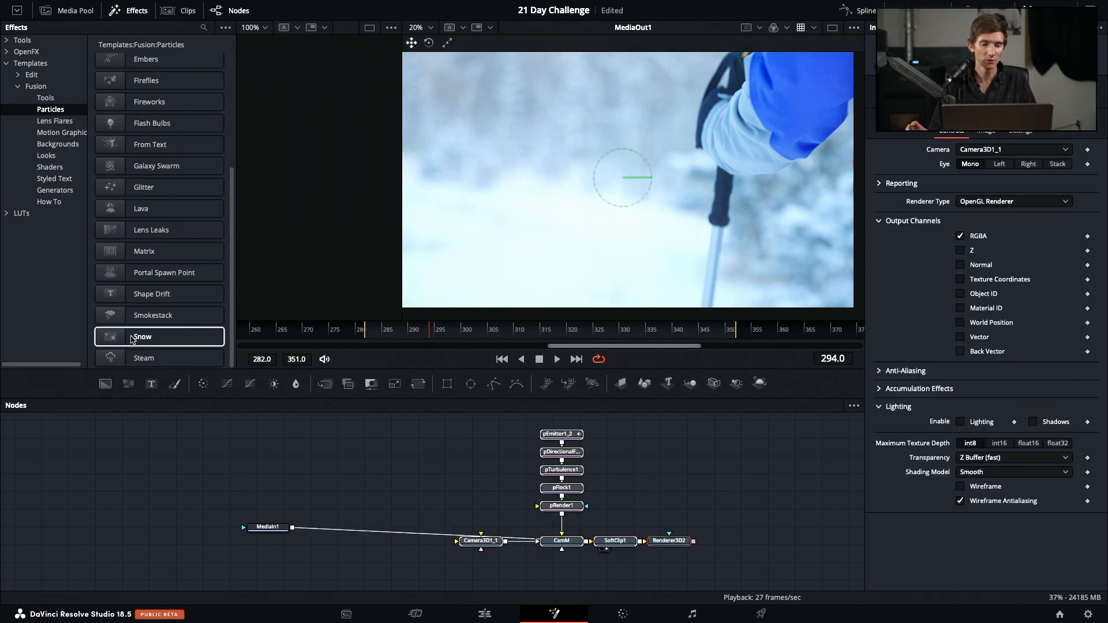
pyautogui.moveTo(552, 546); pyautogui.dragTo(434, 472)
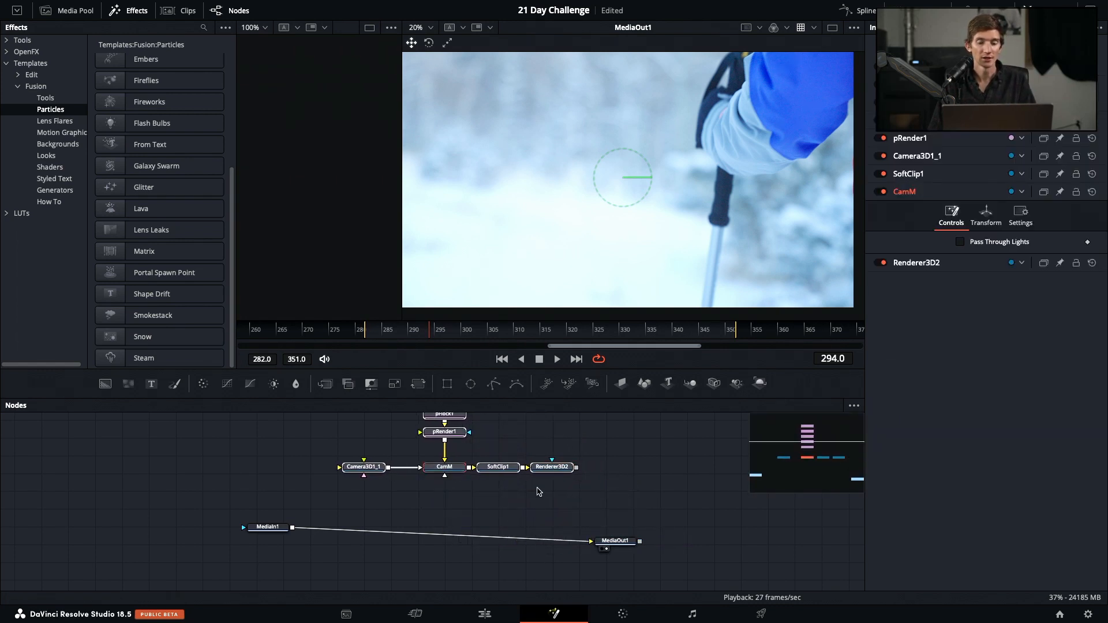
pyautogui.click(604, 488)
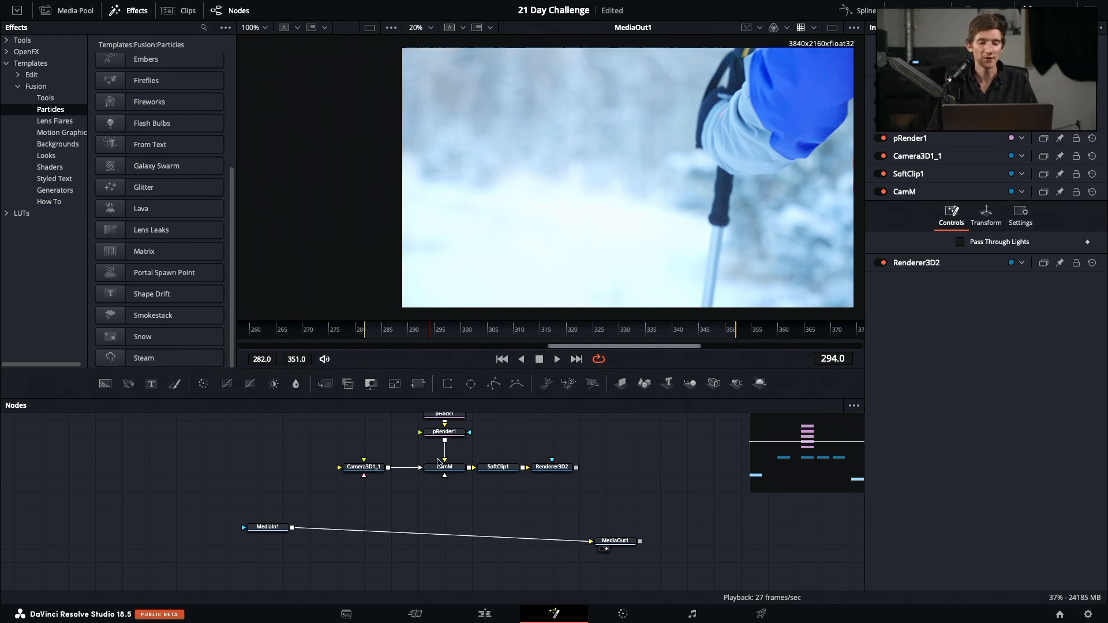
# Examine the Snow node chain from the particle emitter down to the Renderer3D2 node
pyautogui.scroll(1, 491, 436)
pyautogui.scroll(5, 500, 437)
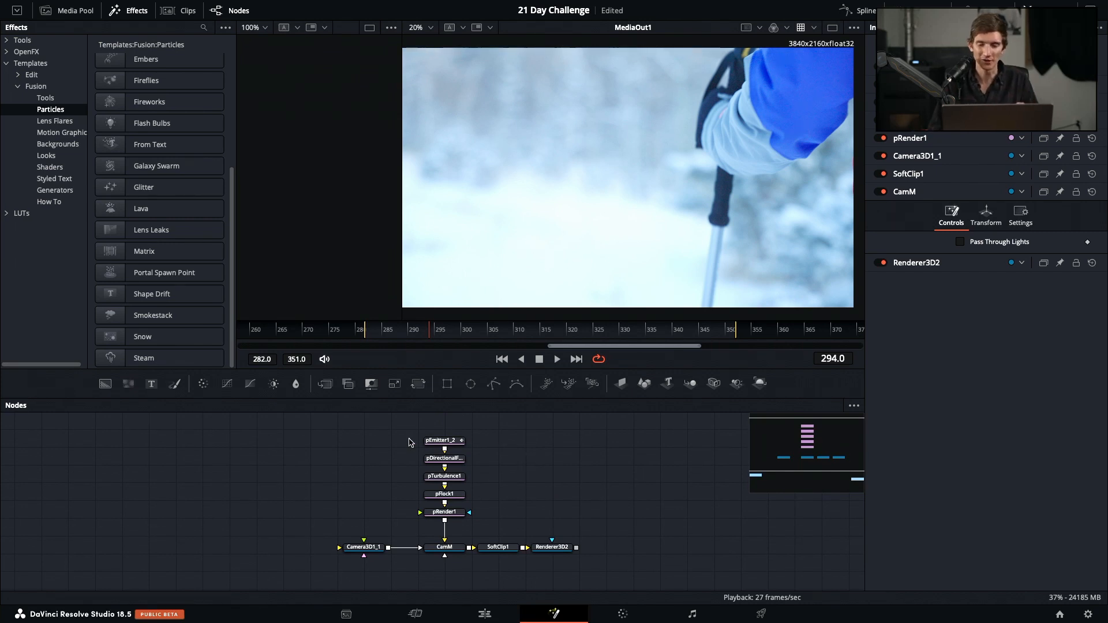
pyautogui.scroll(-8, 508, 488)
pyautogui.scroll(2, 522, 483)
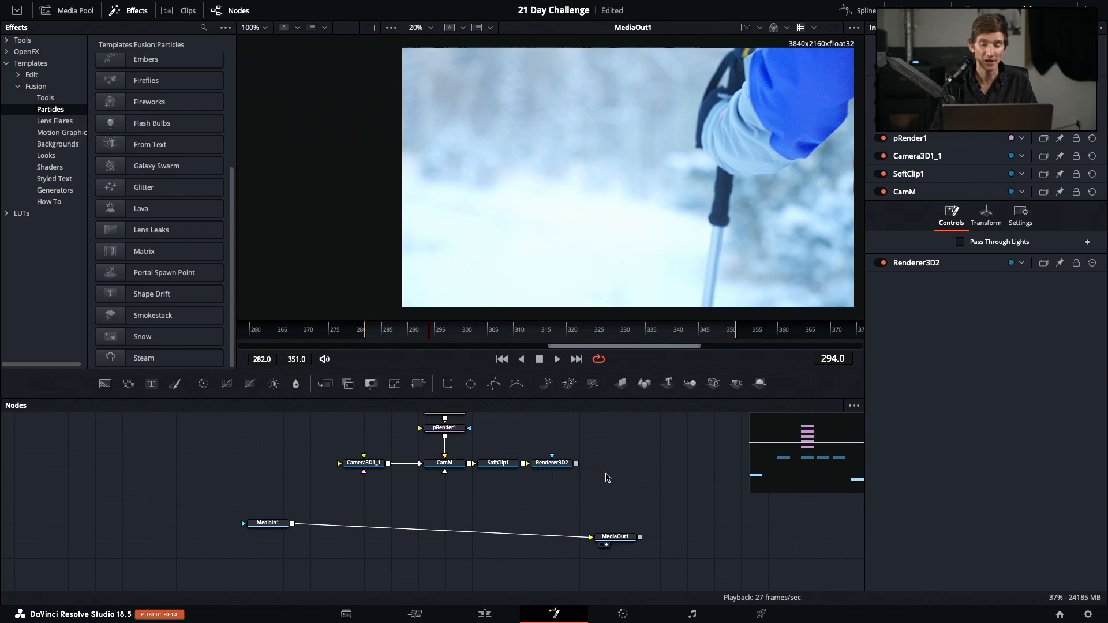
pyautogui.scroll(3, 595, 484)
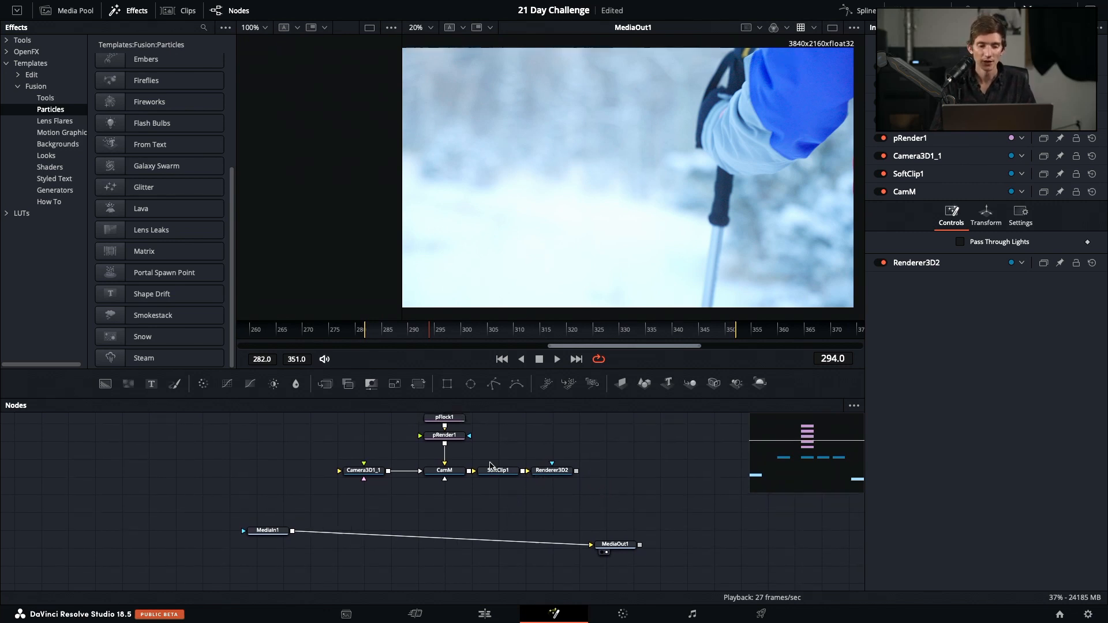
pyautogui.scroll(5, 519, 448)
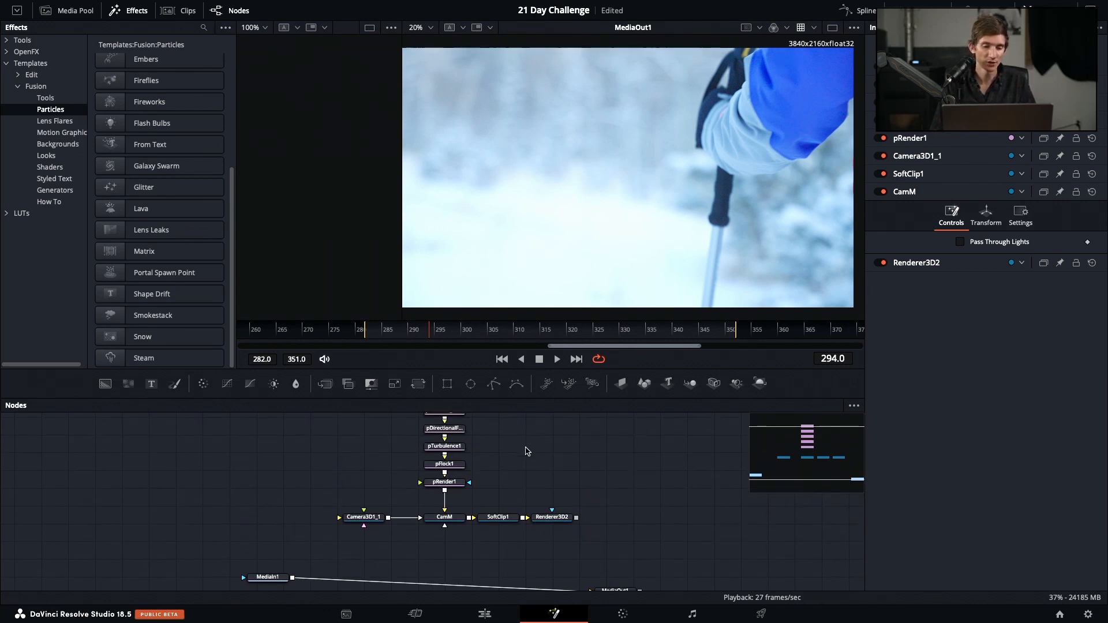
pyautogui.scroll(-4, 554, 453)
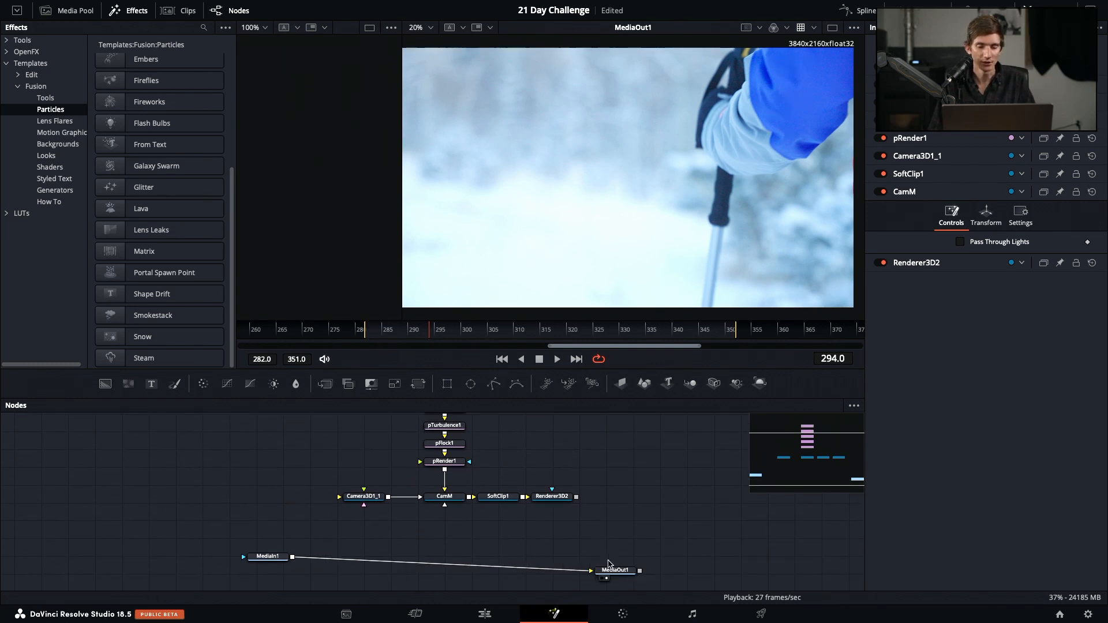
# Insert a Merge node between MediaIn1 and MediaOut1 and connect the Renderer3D2 output to it
pyautogui.click(276, 558)
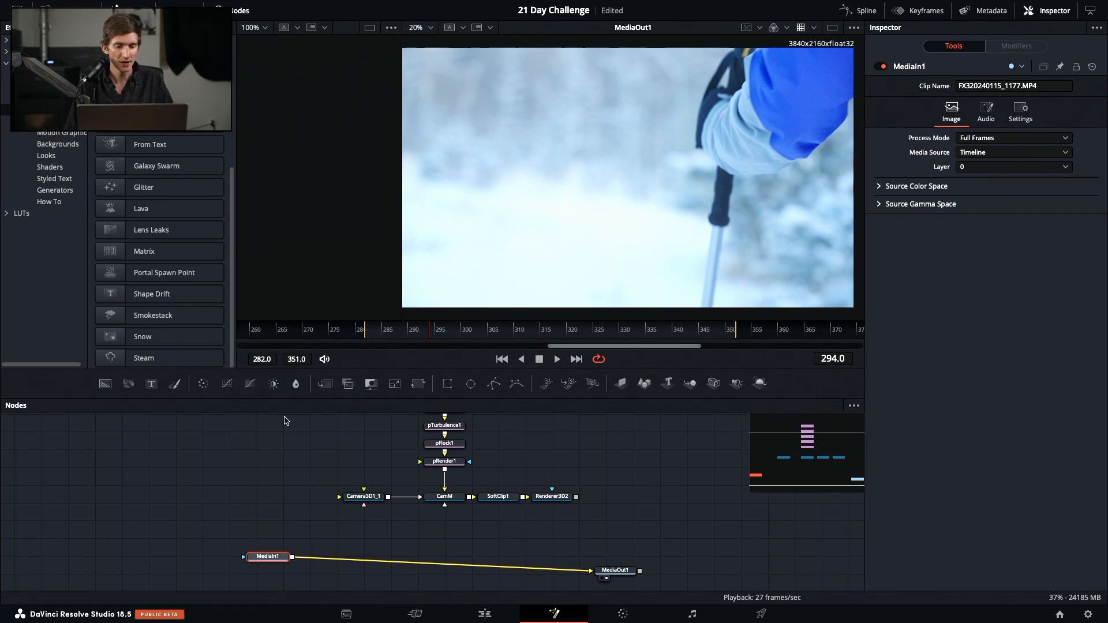
pyautogui.click(330, 385)
pyautogui.moveTo(323, 557); pyautogui.dragTo(362, 554)
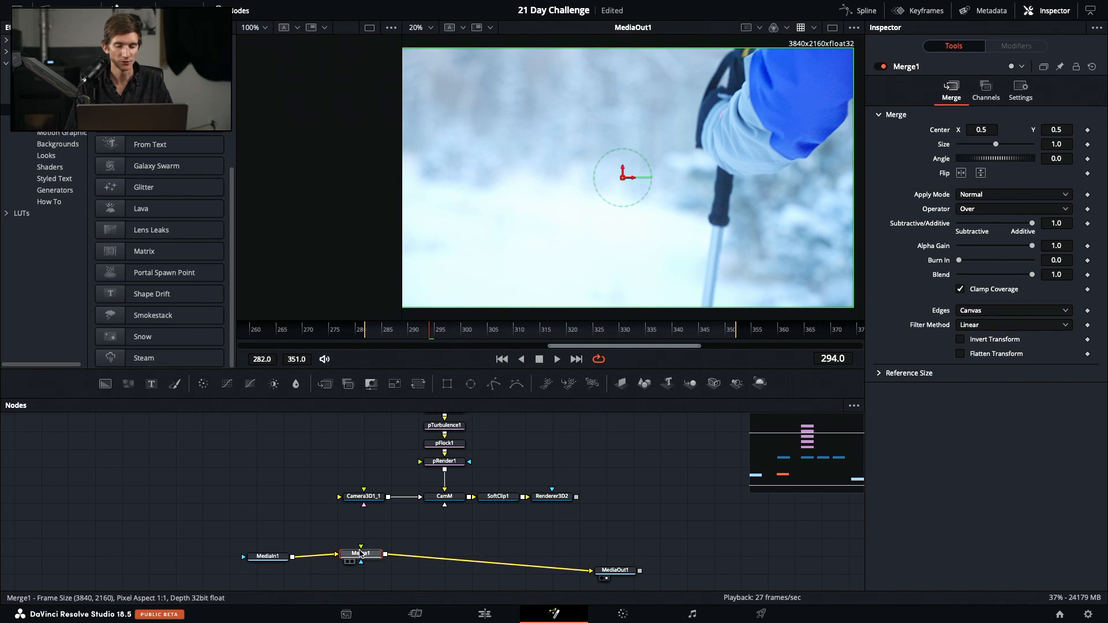
pyautogui.moveTo(576, 497); pyautogui.dragTo(363, 553)
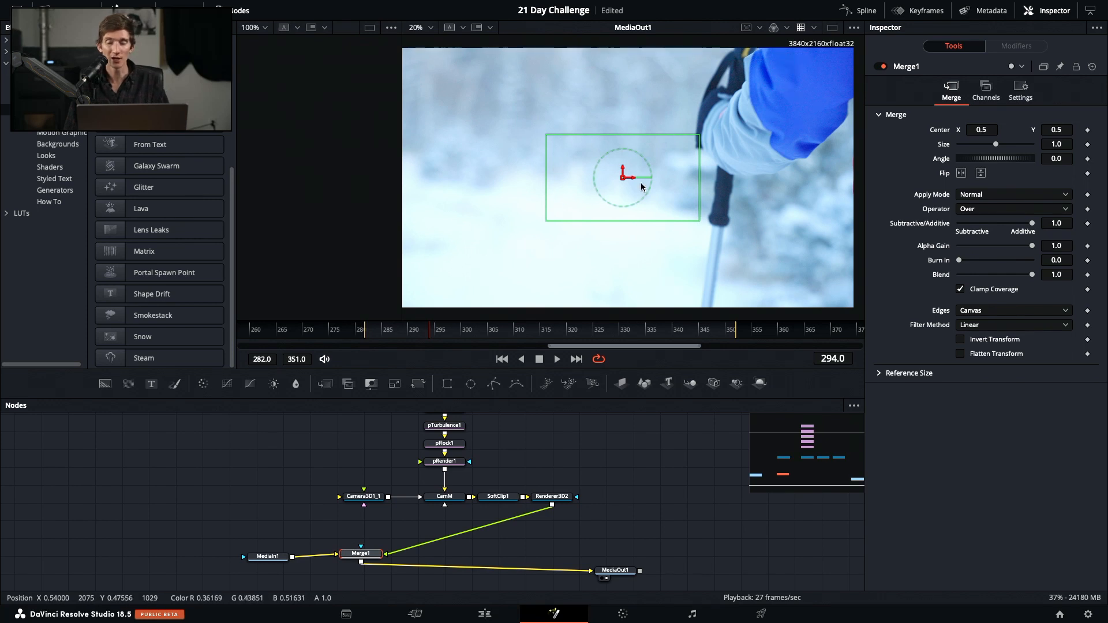
# Set the Number of particles on the pEmitter1_2 snow emitter to 22
pyautogui.scroll(1, 547, 428)
pyautogui.scroll(5, 484, 431)
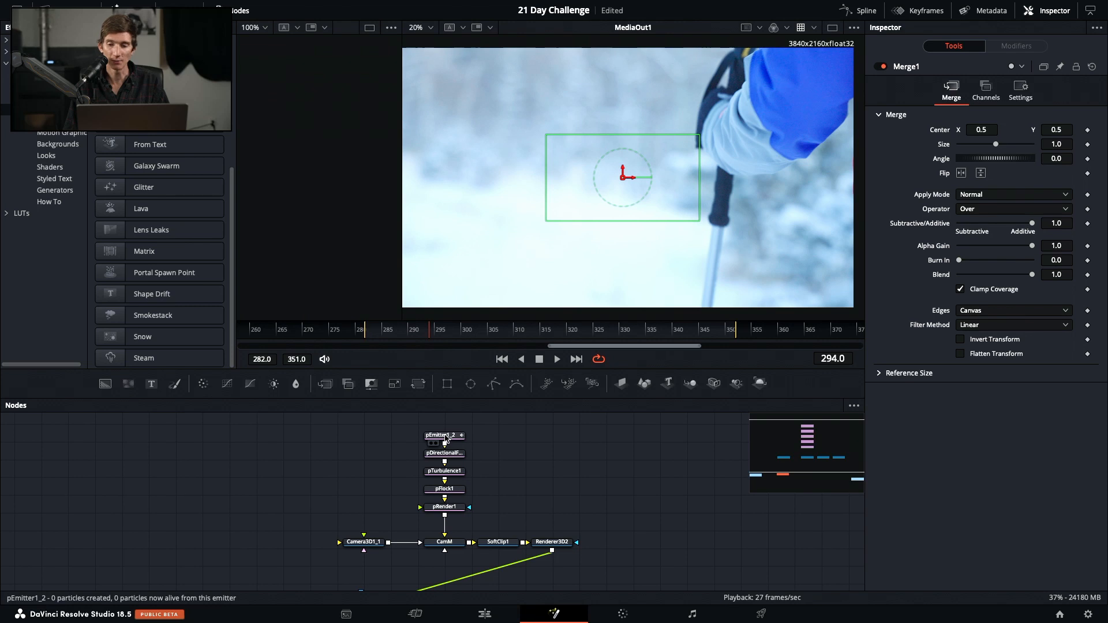
pyautogui.click(447, 439)
pyautogui.moveTo(960, 183); pyautogui.dragTo(975, 183)
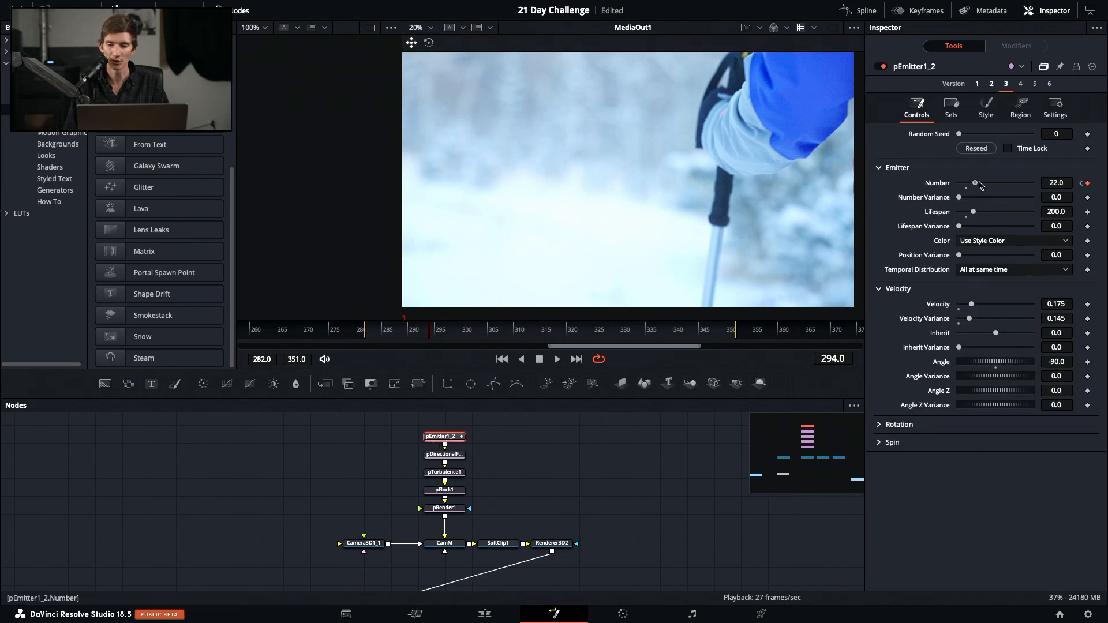
# Set the Renderer3D2 output image to 3840 wide by 2160 high
pyautogui.scroll(-5, 705, 439)
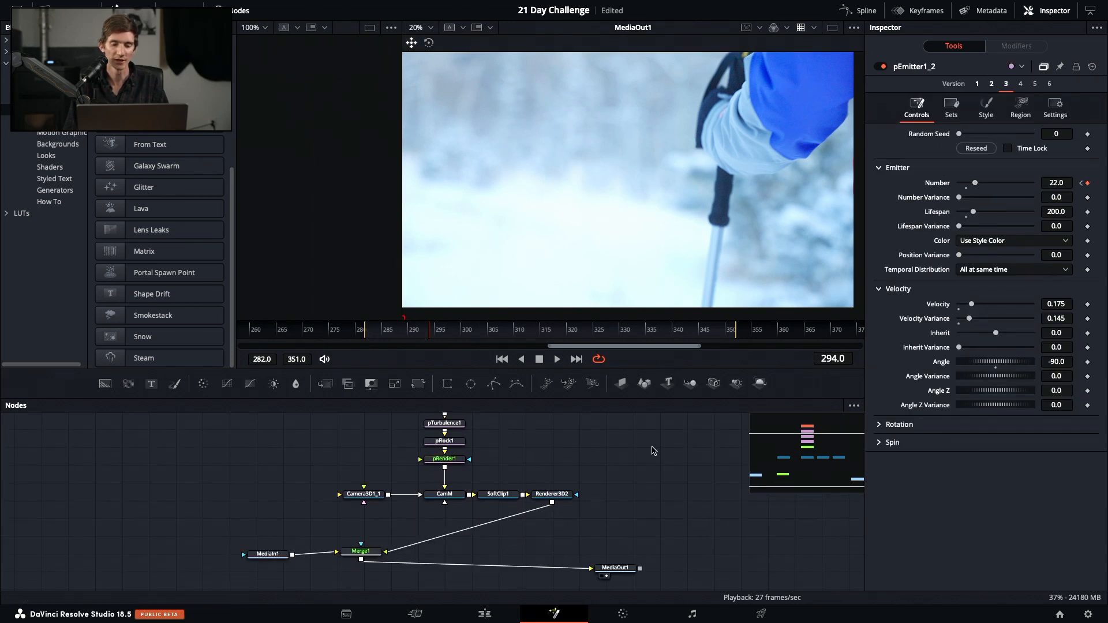
pyautogui.click(552, 494)
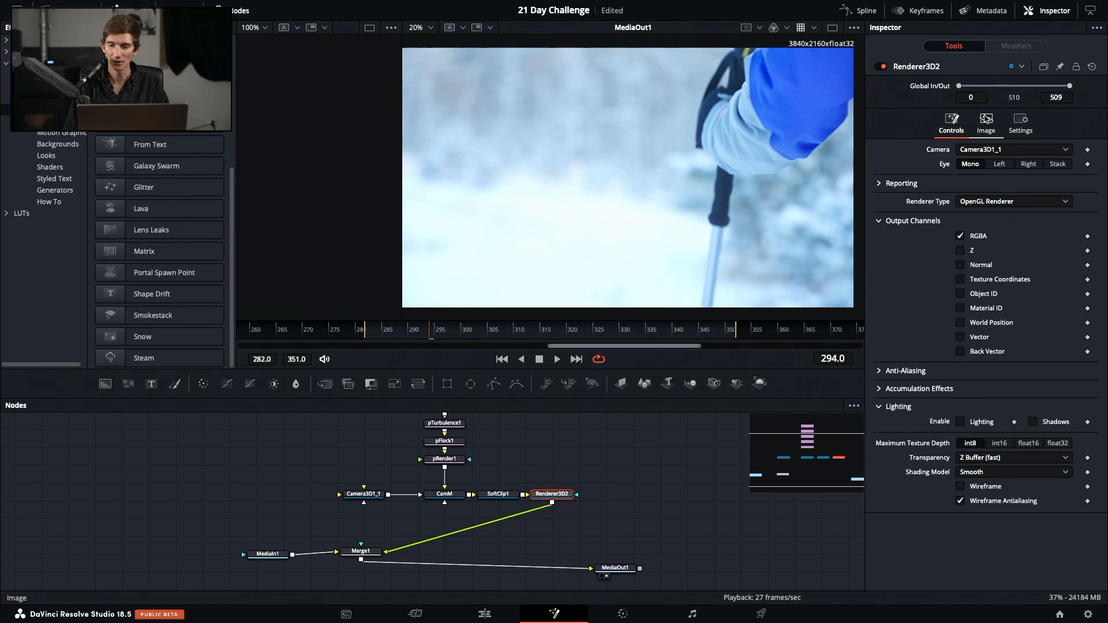
pyautogui.click(986, 119)
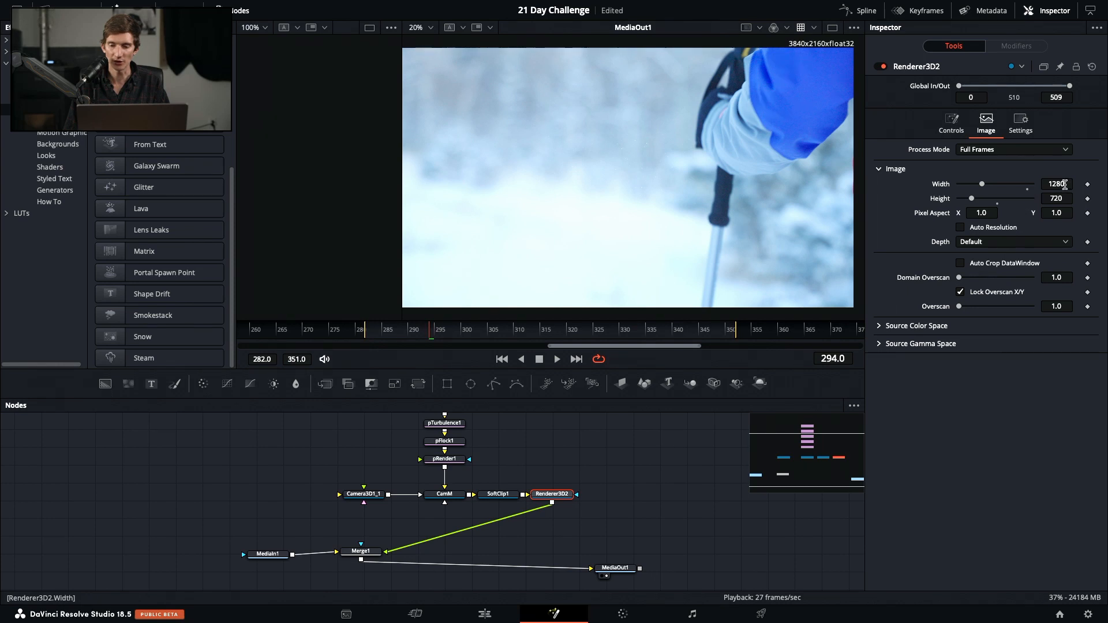
pyautogui.click(1027, 186)
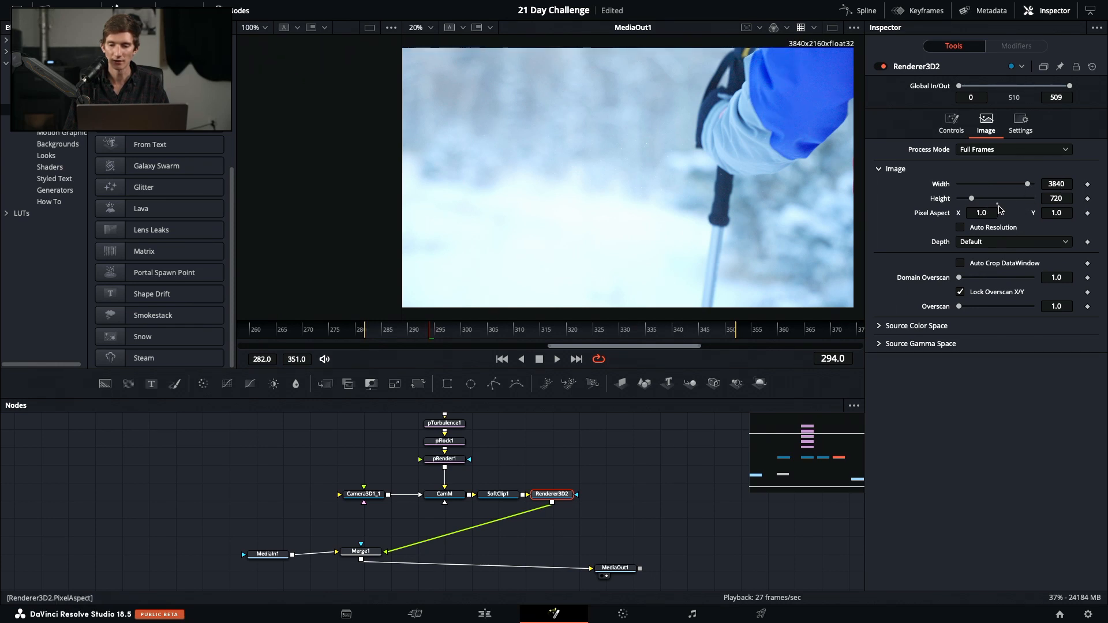
pyautogui.click(997, 199)
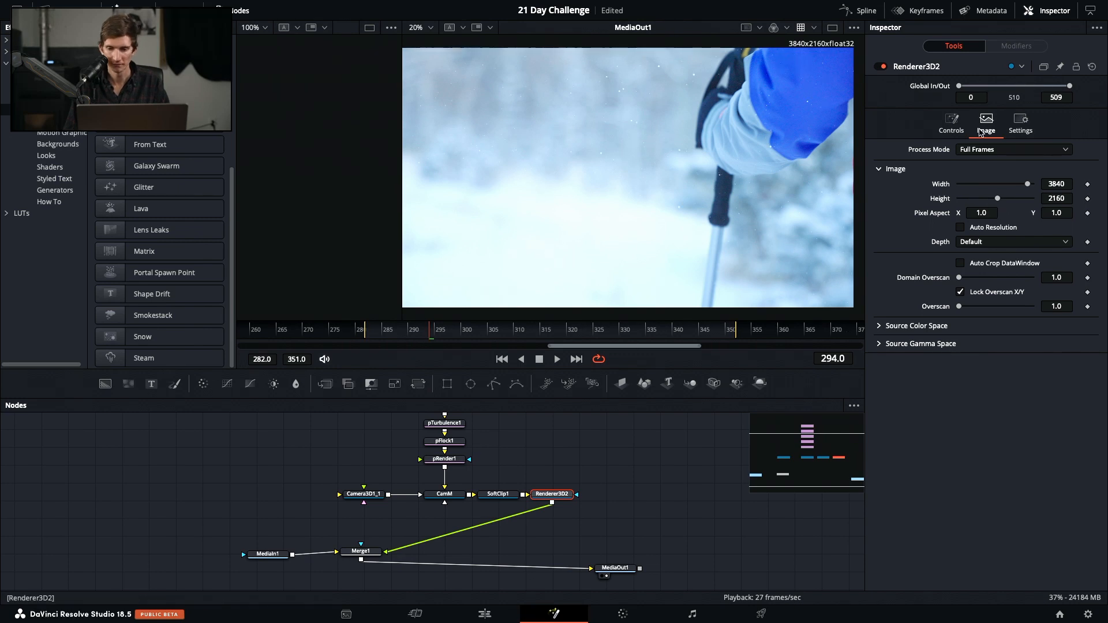
# Raise the Number of particles on the pEmitter1_2 snow emitter to 57.5
pyautogui.hotkey('ctrl', 'v')
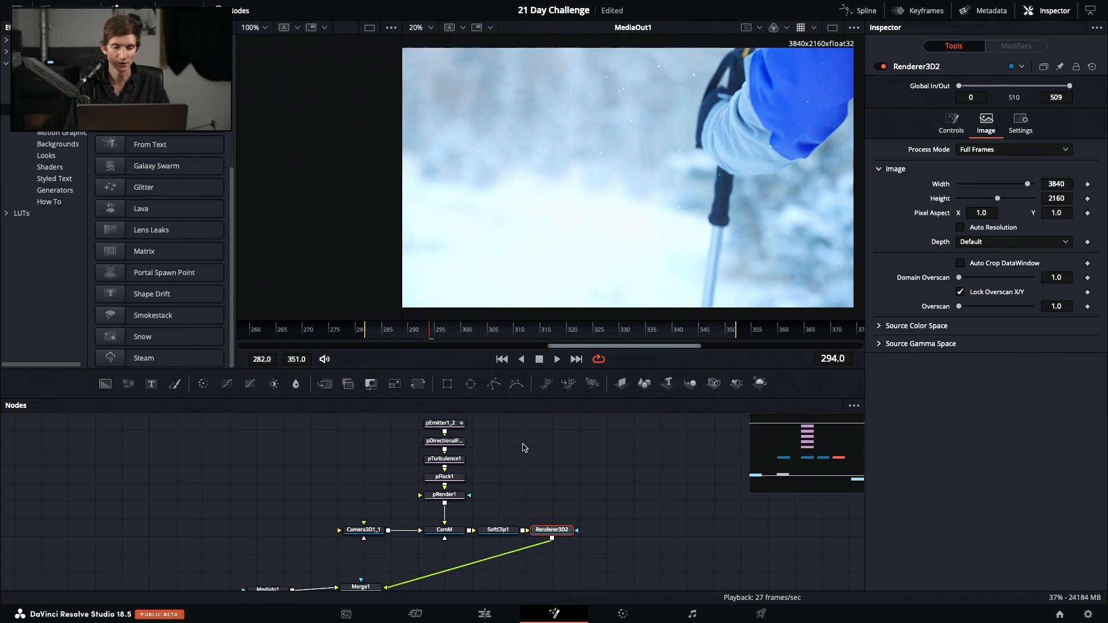
pyautogui.click(463, 430)
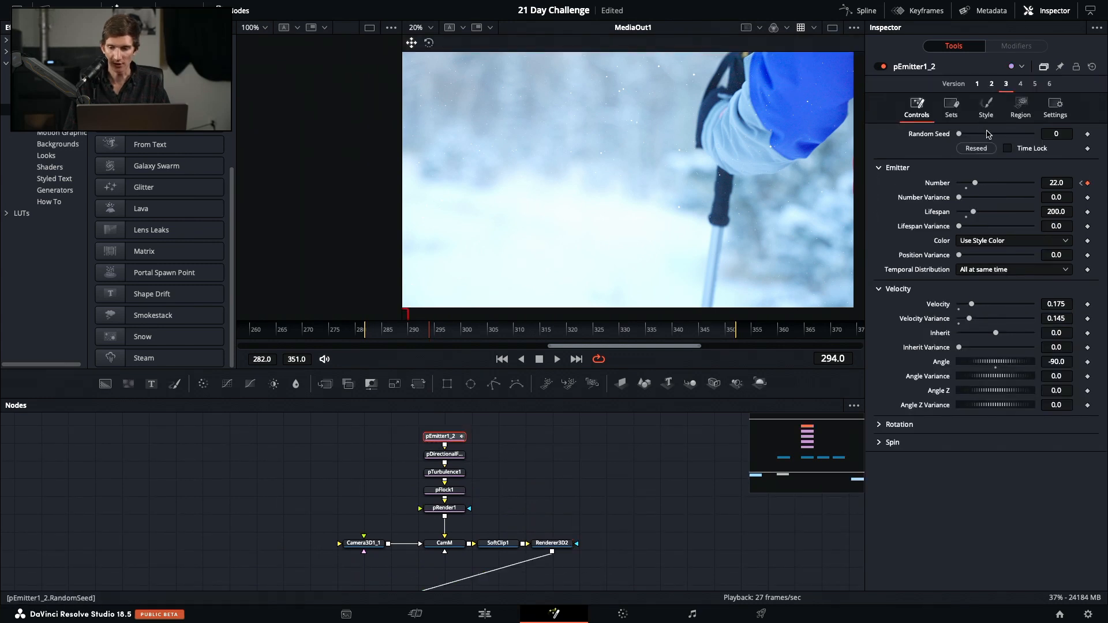
pyautogui.moveTo(979, 186); pyautogui.dragTo(1002, 185)
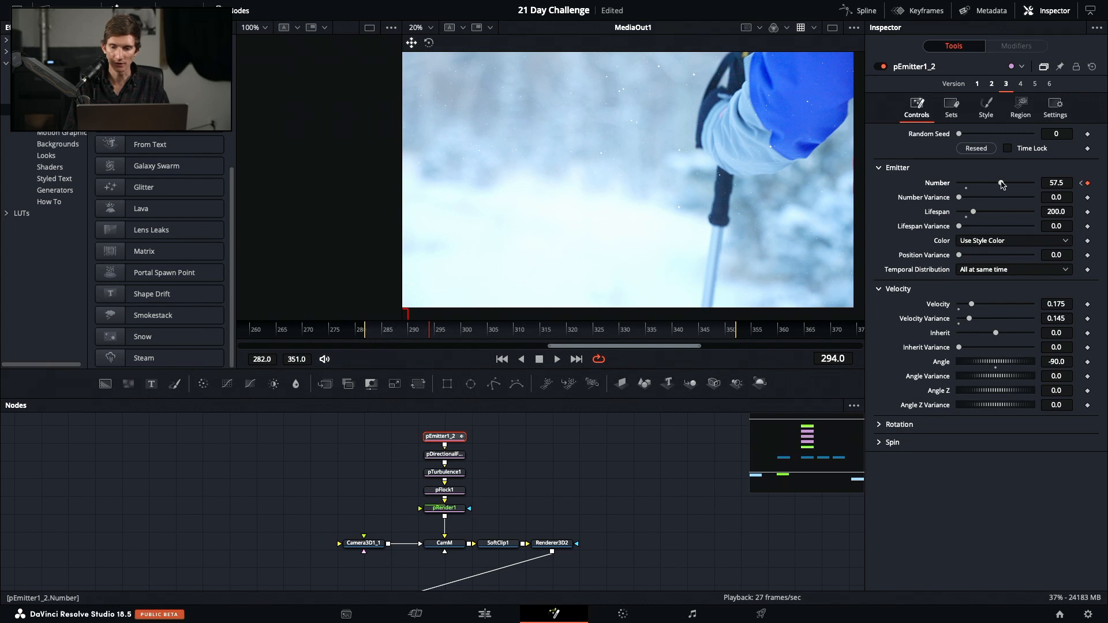
# Play back the clip from frame 284 to review the snow motion over the footage, and return to frame 294
pyautogui.press('space')
pyautogui.moveTo(428, 336); pyautogui.dragTo(375, 337)
pyautogui.scroll(-3, 576, 439)
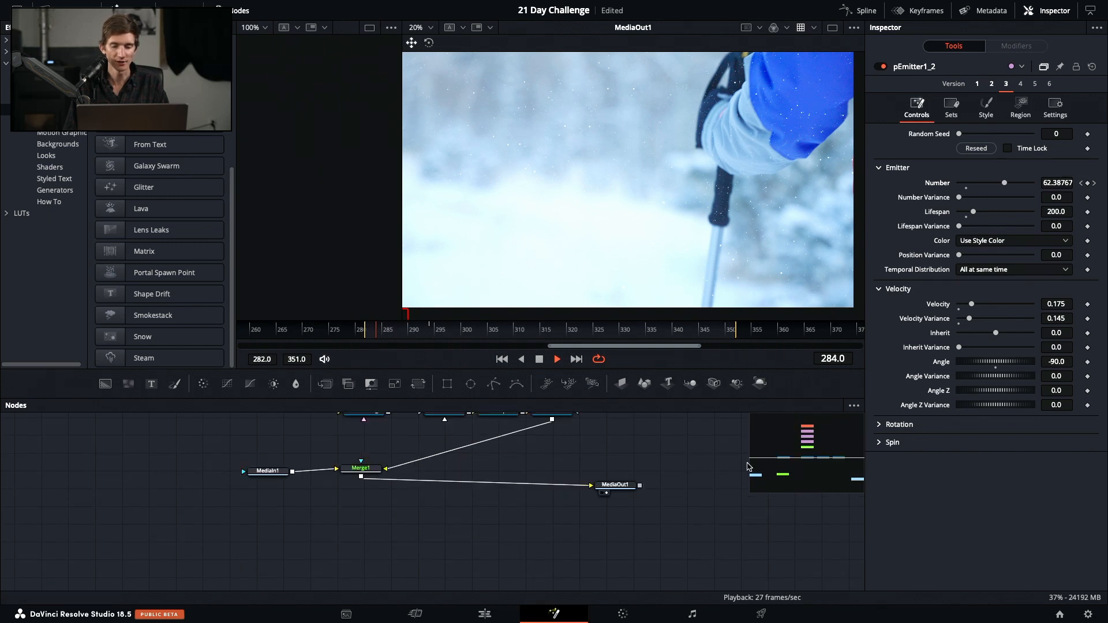
pyautogui.scroll(3, 661, 460)
pyautogui.press('space')
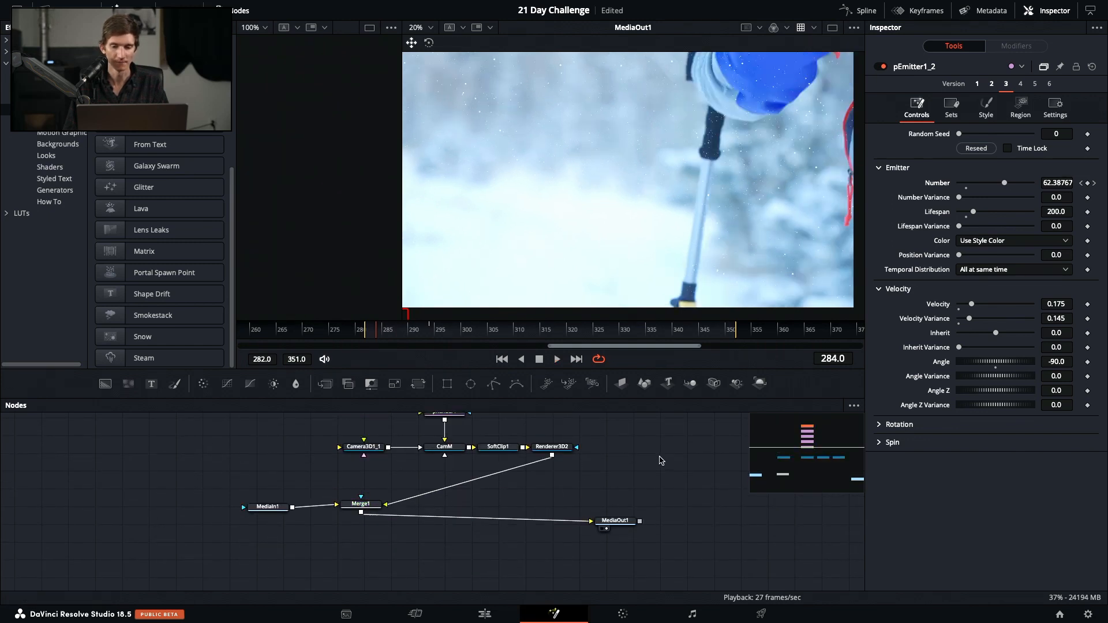
pyautogui.press('space')
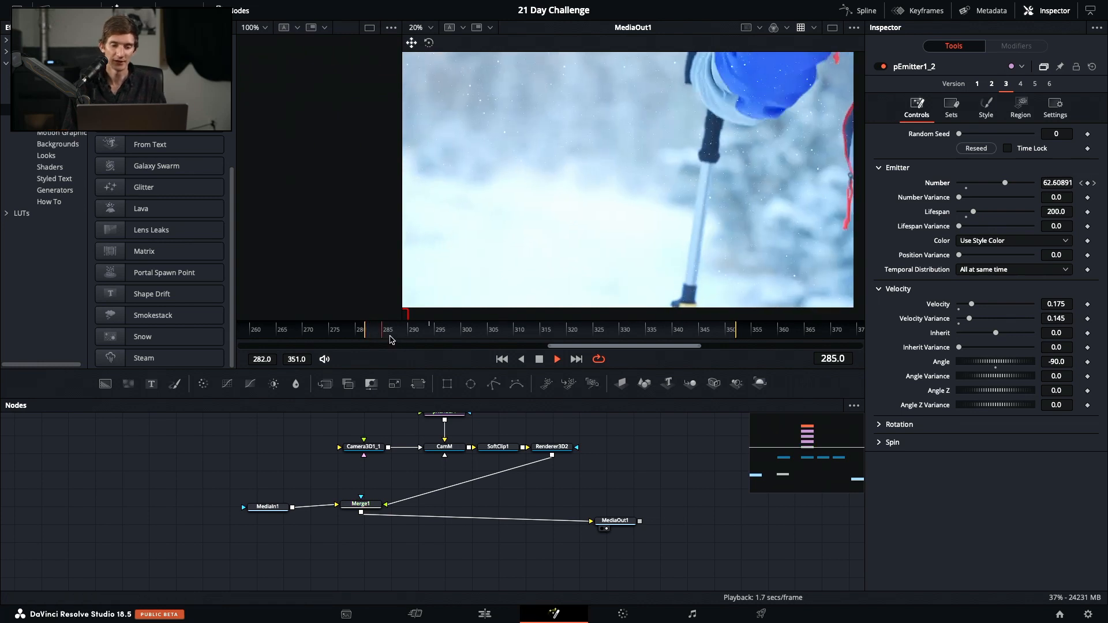
pyautogui.click(430, 333)
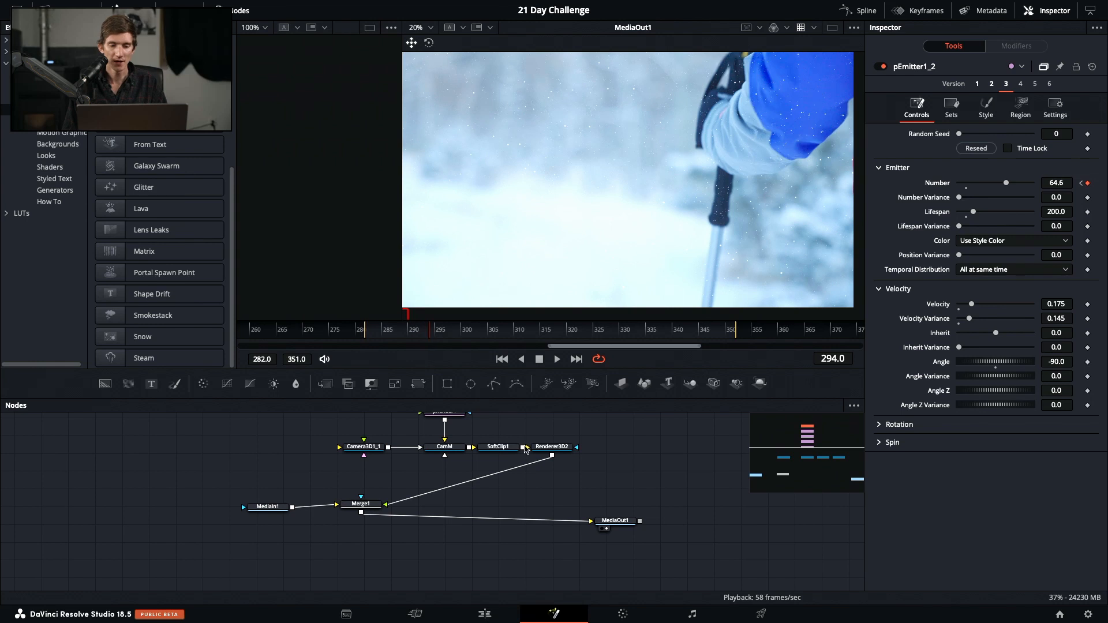
# Pull the Merge1 node out of the chain so MediaIn1 feeds MediaOut1 directly, and check the Renderer3D2 node's frame information
pyautogui.click(370, 506)
pyautogui.moveTo(370, 506); pyautogui.dragTo(374, 538)
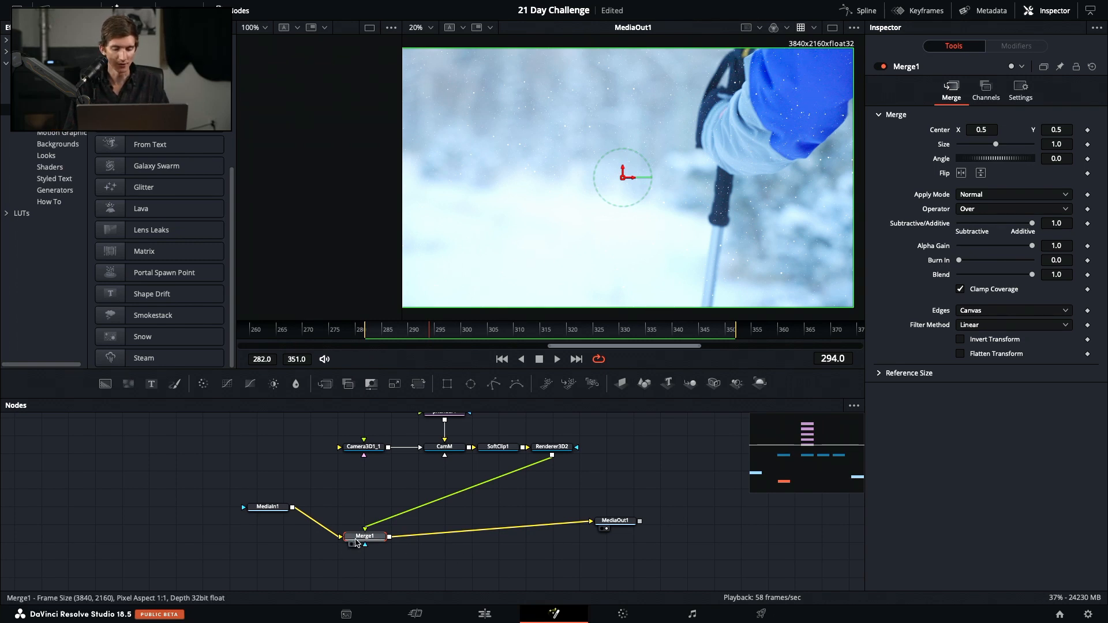
pyautogui.moveTo(365, 540); pyautogui.dragTo(684, 482)
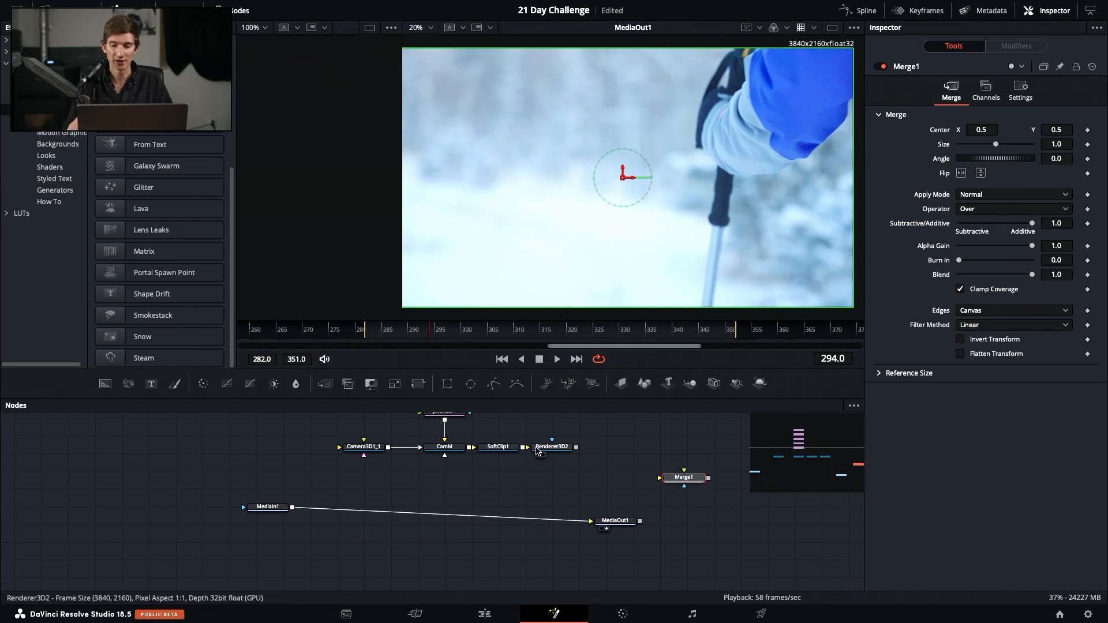
pyautogui.moveTo(537, 450)
pyautogui.click(518, 489)
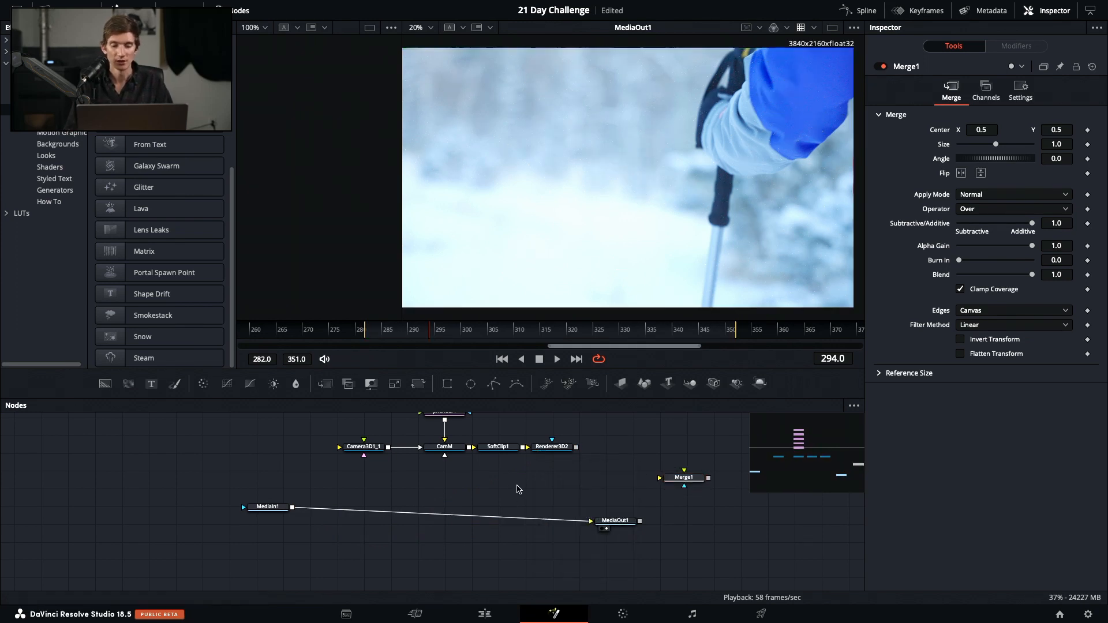
pyautogui.click(553, 449)
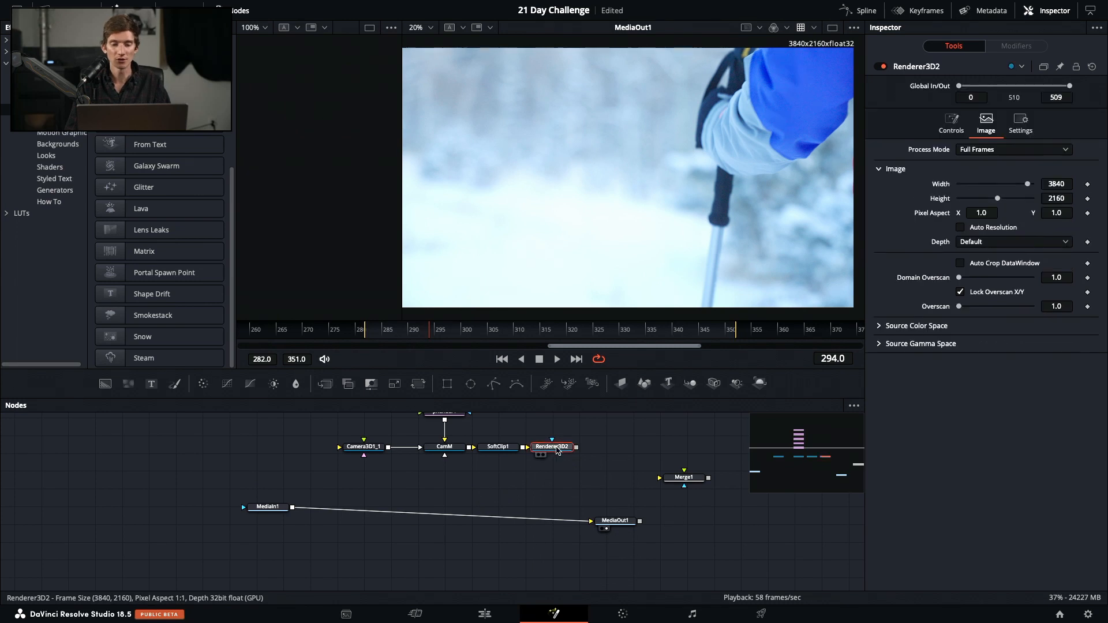
pyautogui.moveTo(557, 450)
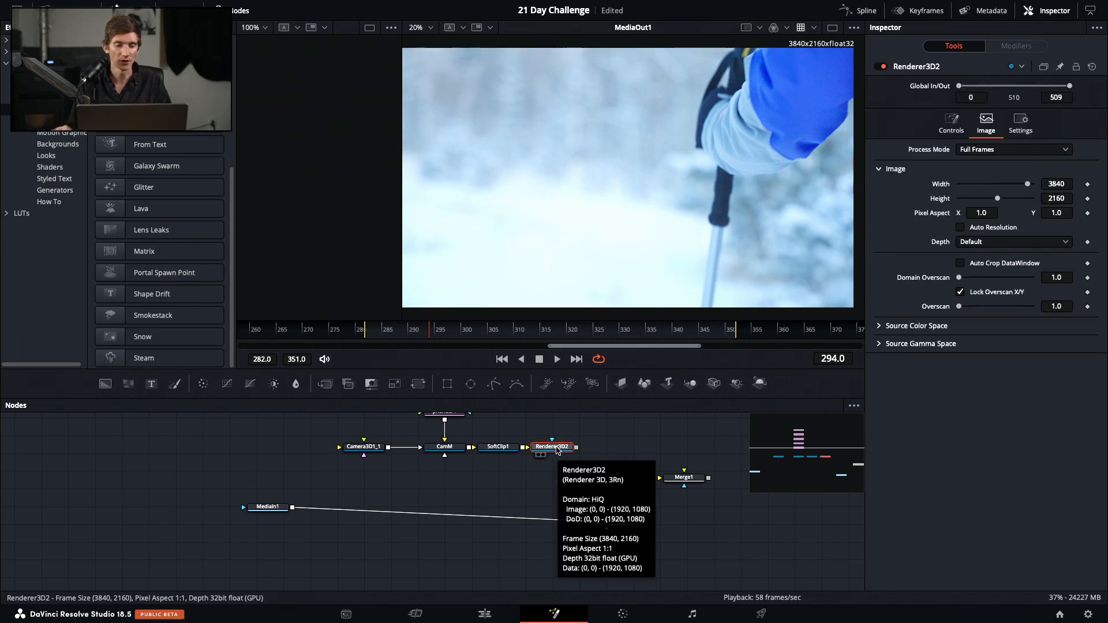
# Insert a Planar Tracker node directly after MediaIn1 and space it slightly apart from MediaIn1
pyautogui.click(267, 508)
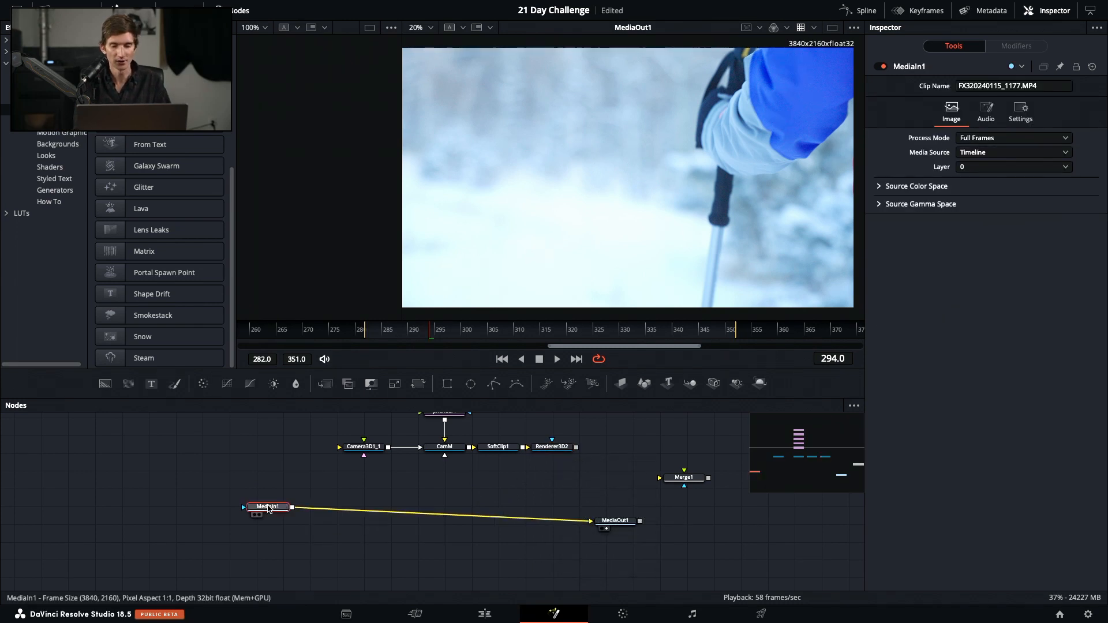
pyautogui.hotkey('shift', 'space')
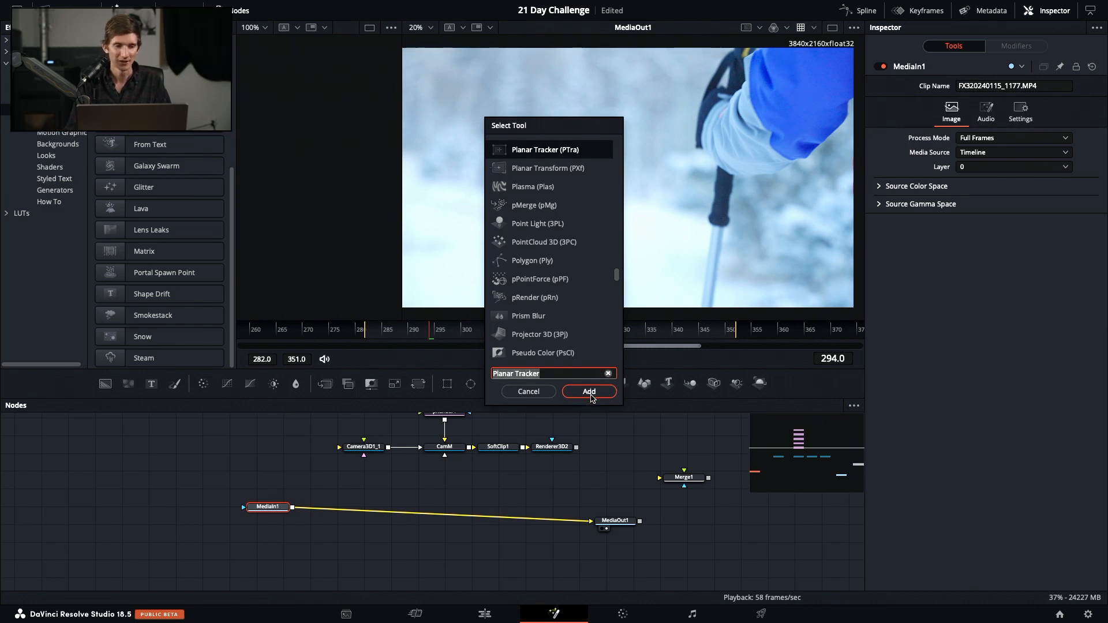
pyautogui.click(588, 392)
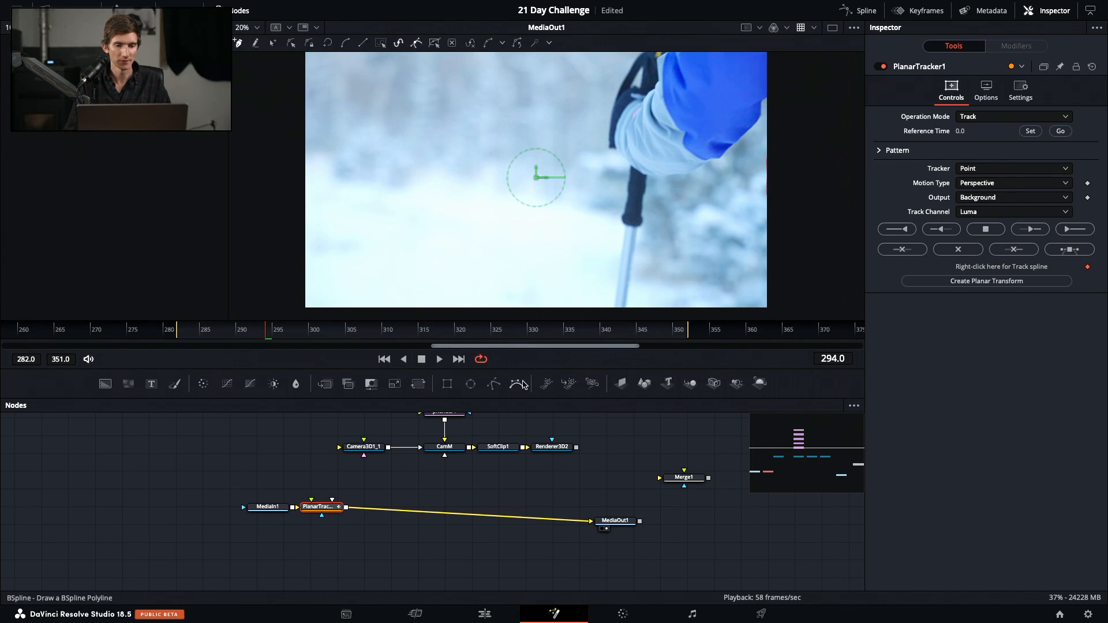
pyautogui.moveTo(338, 509); pyautogui.dragTo(376, 511)
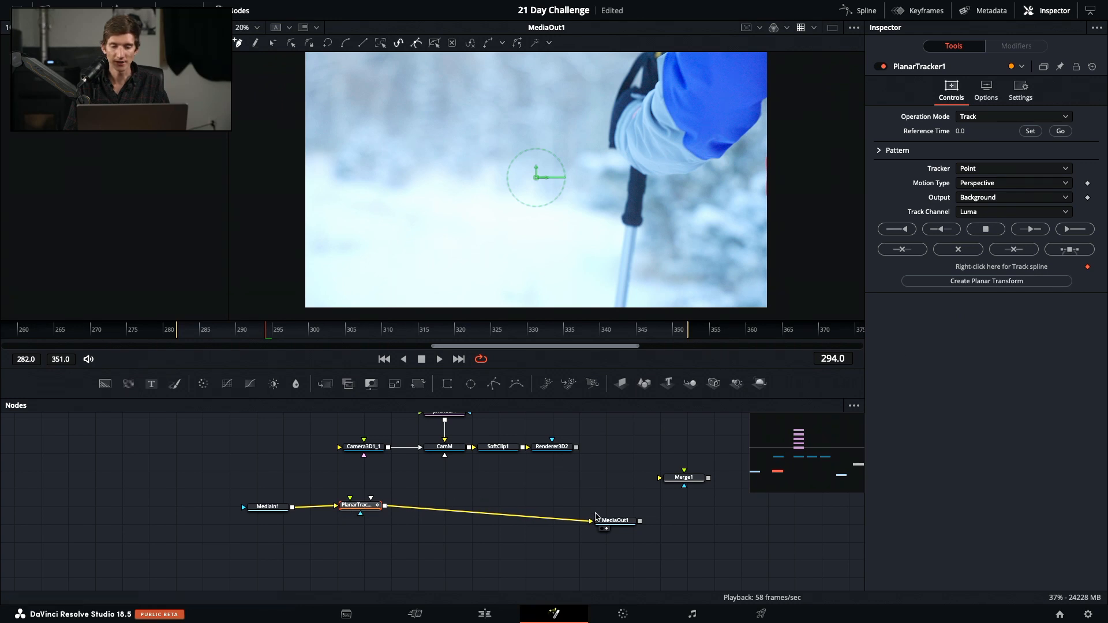
# Set the Planar Tracker's tracker to Hybrid Point/Area and its motion type to Translation, Rotation, Scale
pyautogui.click(993, 171)
pyautogui.click(990, 195)
pyautogui.click(989, 184)
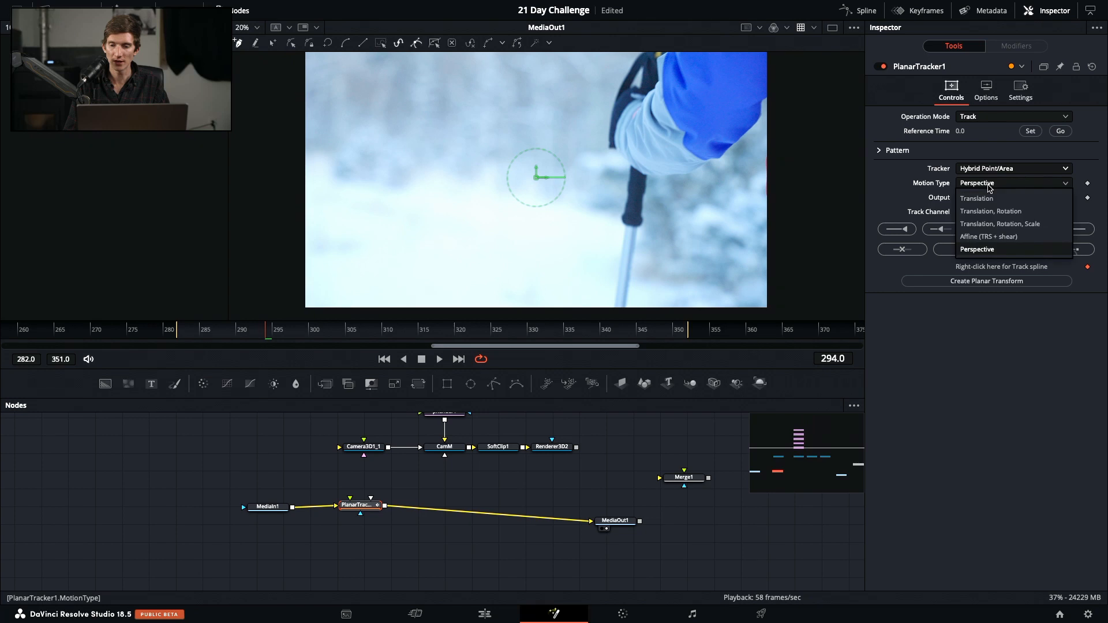
pyautogui.click(987, 224)
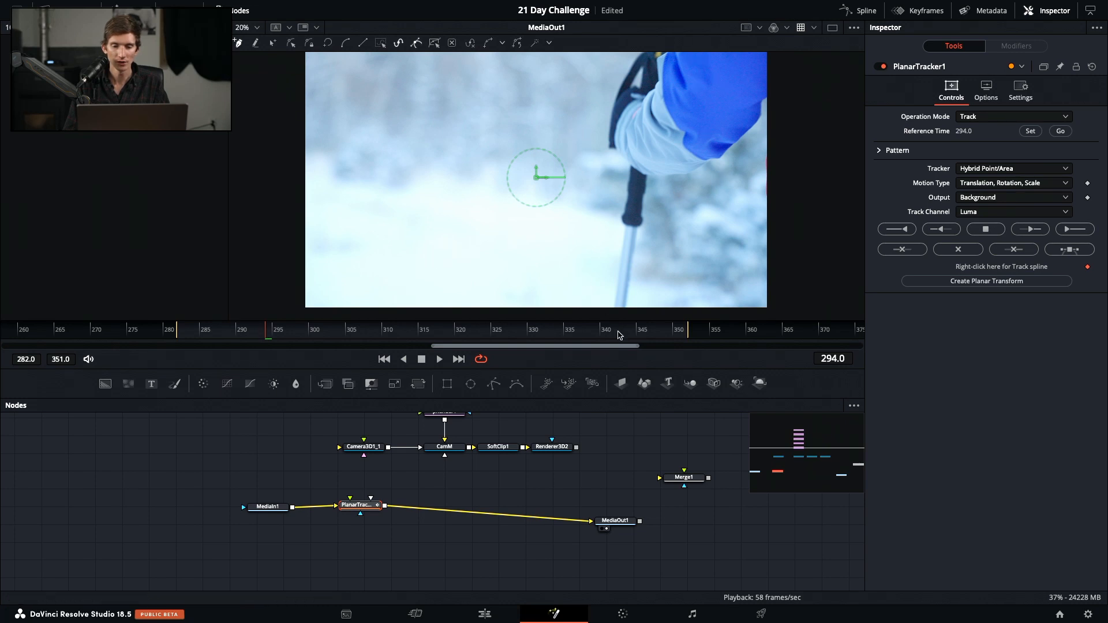
# Move to frame 351 and draw a closed tracking polygon around the background between the pole and the jacket
pyautogui.click(667, 337)
pyautogui.moveTo(666, 338); pyautogui.dragTo(682, 336)
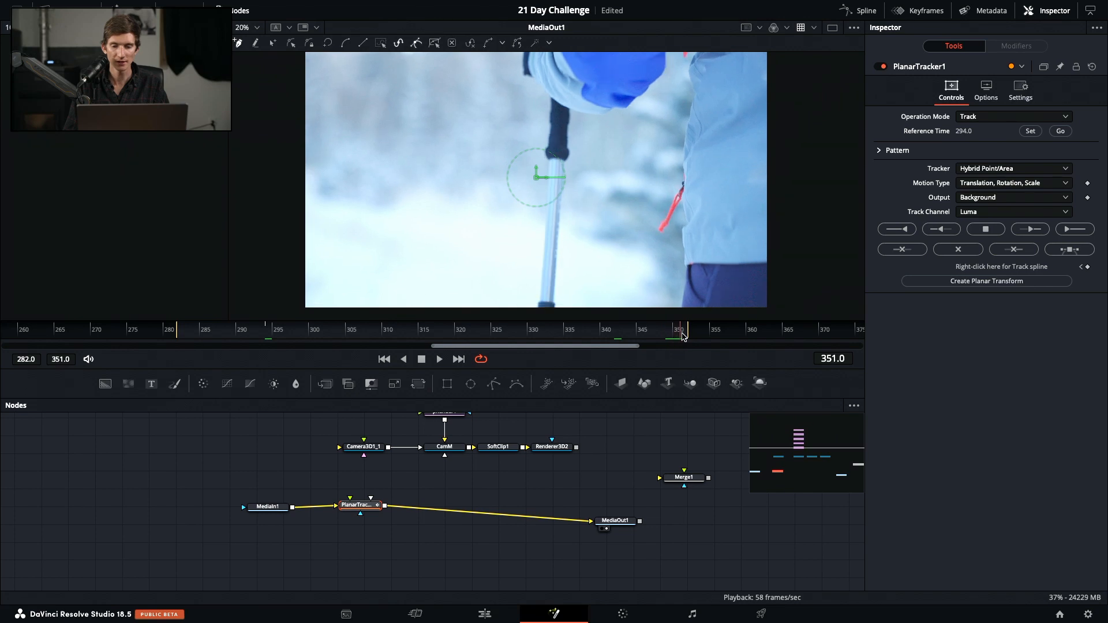
pyautogui.click(616, 177)
pyautogui.click(646, 194)
pyautogui.click(648, 219)
pyautogui.click(648, 231)
pyautogui.click(596, 235)
pyautogui.click(583, 183)
pyautogui.click(616, 177)
# Set the tracker's reference time to frame 348 and try tracking the polygon forward to the end and backward
pyautogui.moveTo(682, 335); pyautogui.dragTo(266, 362)
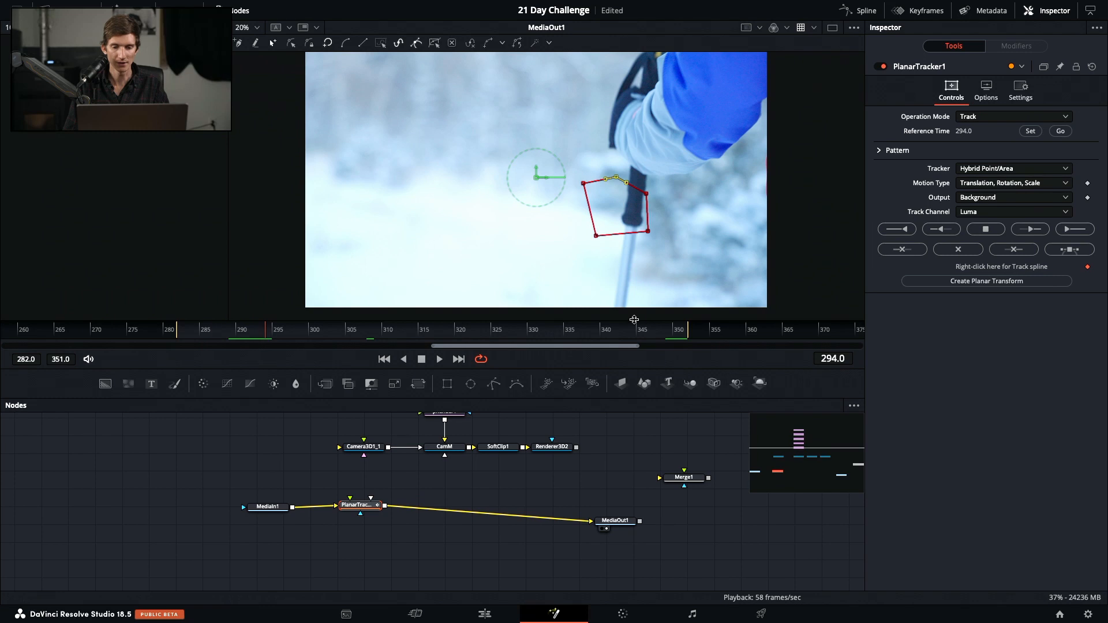
pyautogui.moveTo(644, 332); pyautogui.dragTo(662, 332)
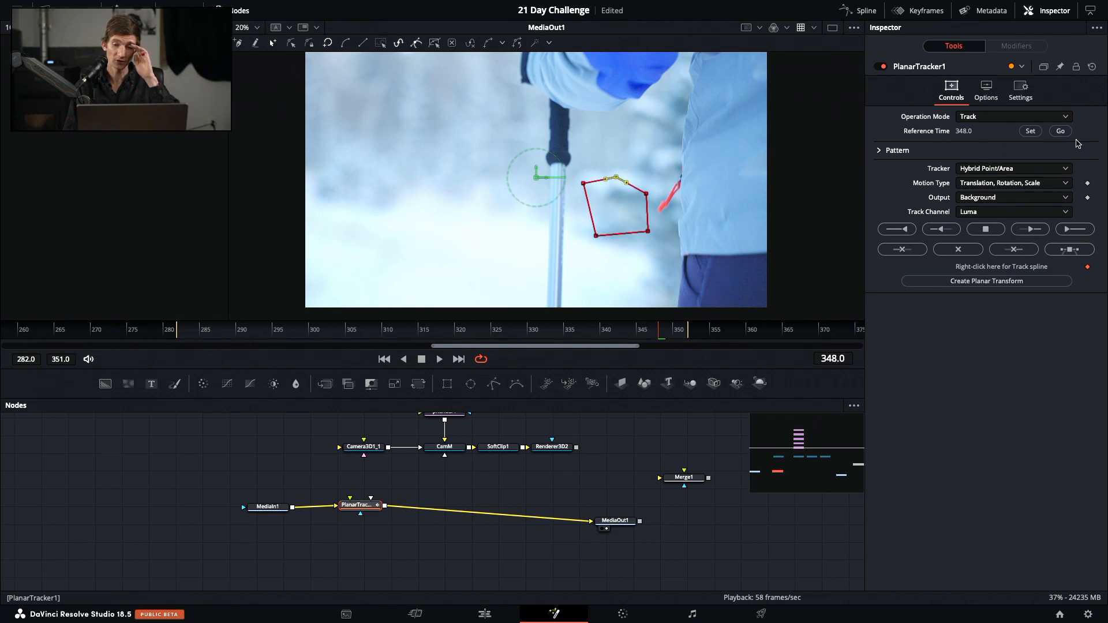
pyautogui.click(1067, 231)
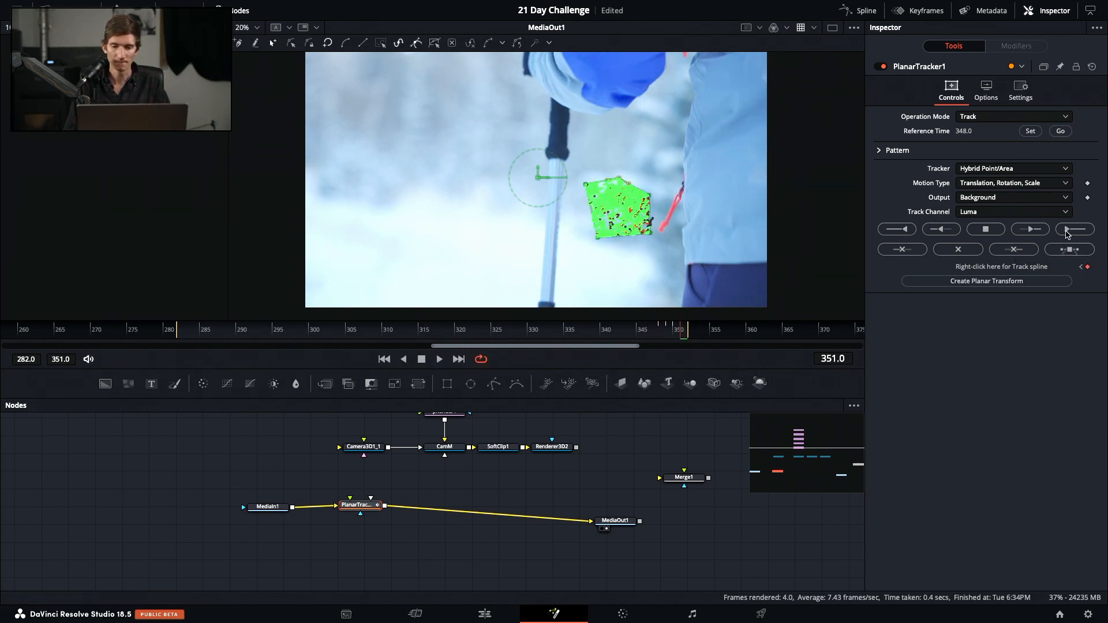
pyautogui.click(895, 232)
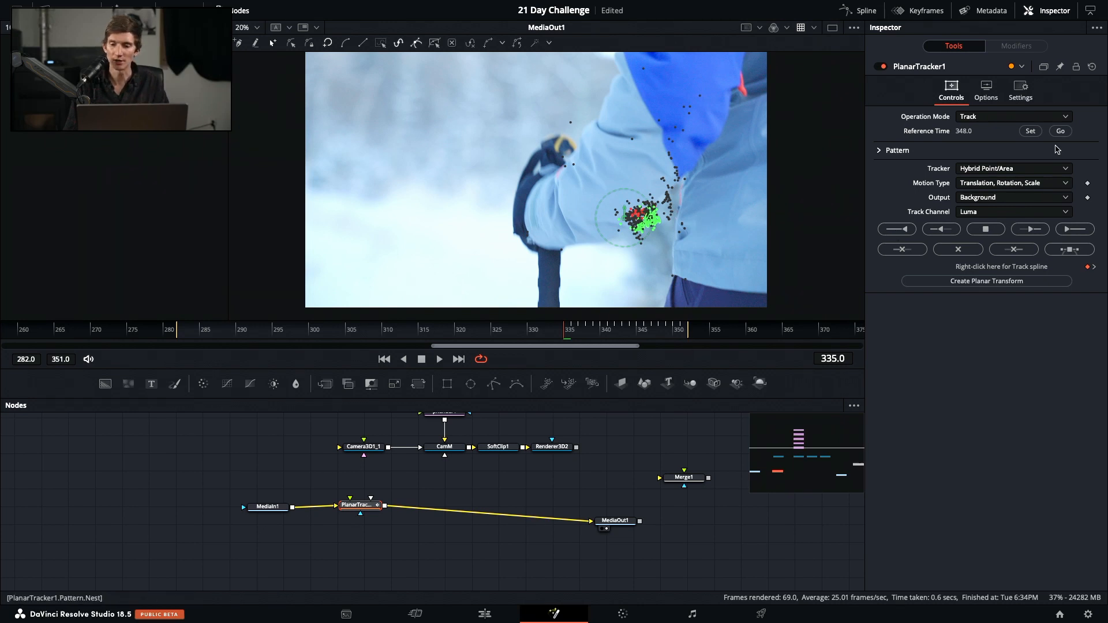
# Return to the reference frame and delete the whole tracking polygon
pyautogui.click(1061, 136)
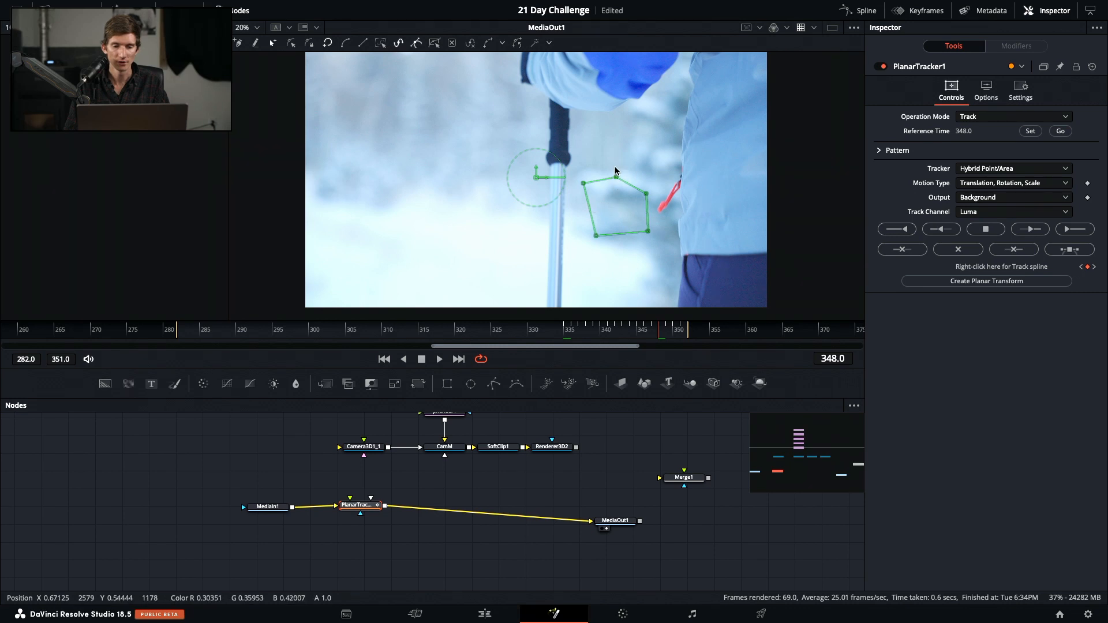
pyautogui.moveTo(616, 178); pyautogui.dragTo(611, 174)
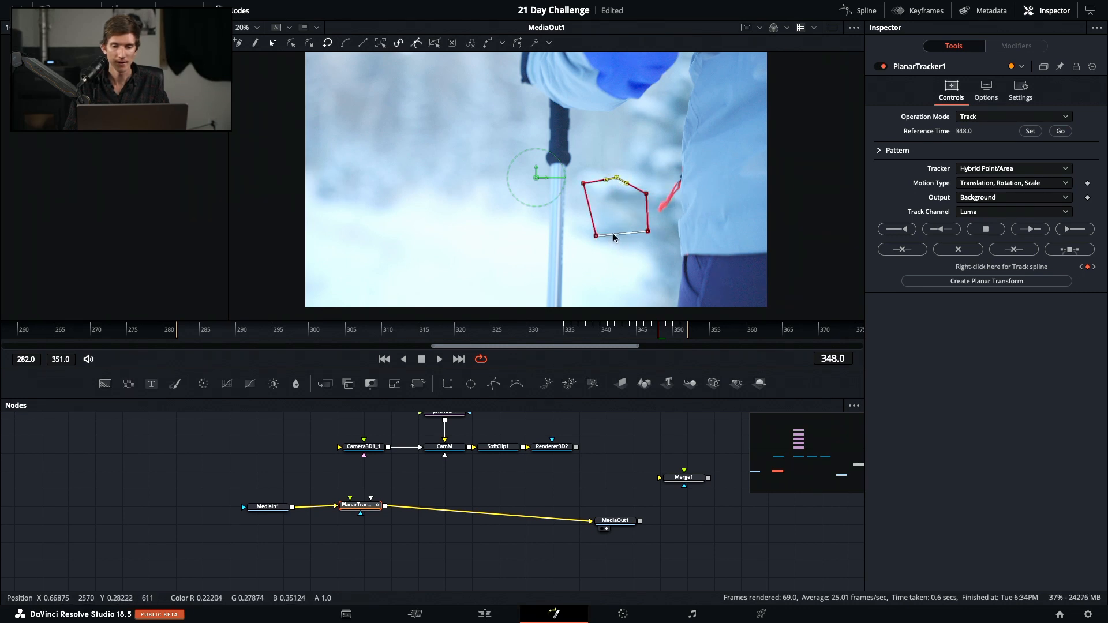
pyautogui.hotkey('ctrl', 'a')
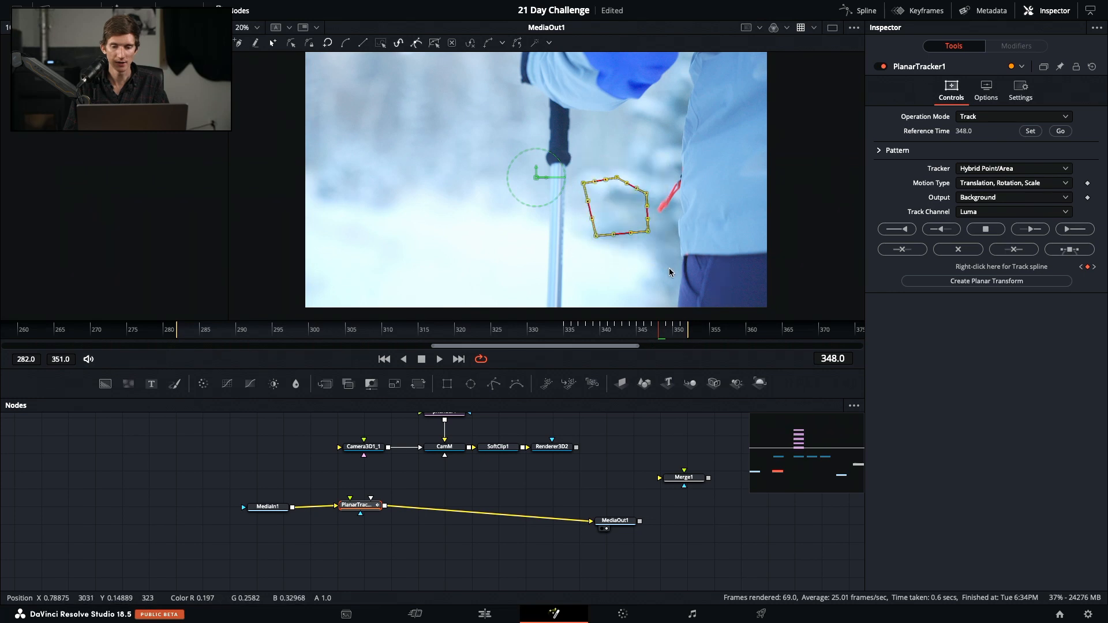
pyautogui.press('Delete')
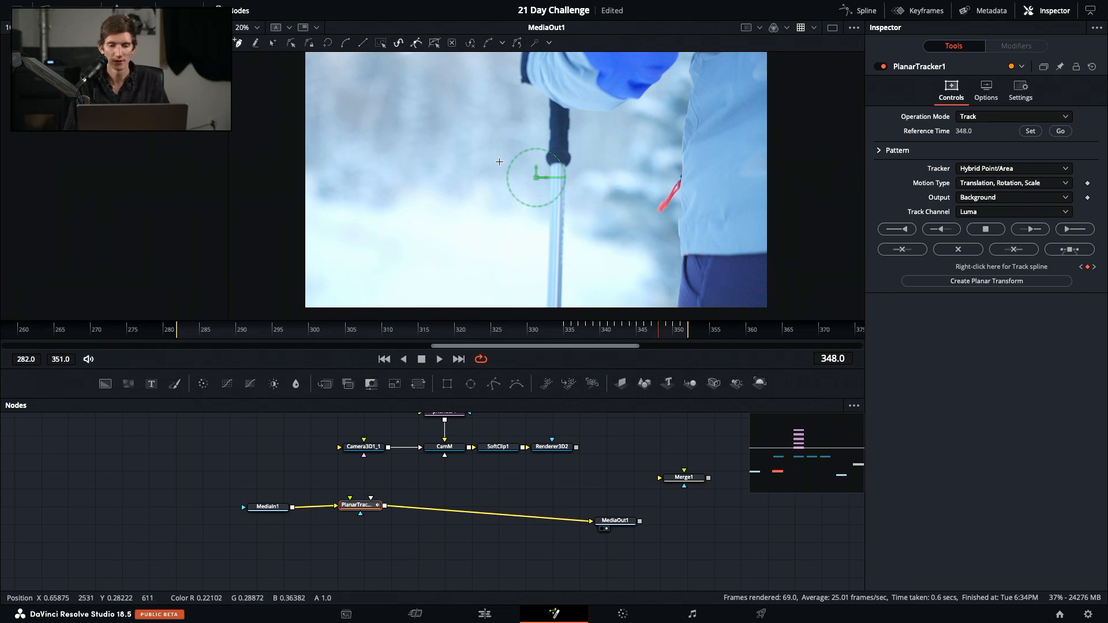
# Draw a closed five-point tracking polygon over the blurred background trees left of the ski pole
pyautogui.click(349, 155)
pyautogui.click(406, 179)
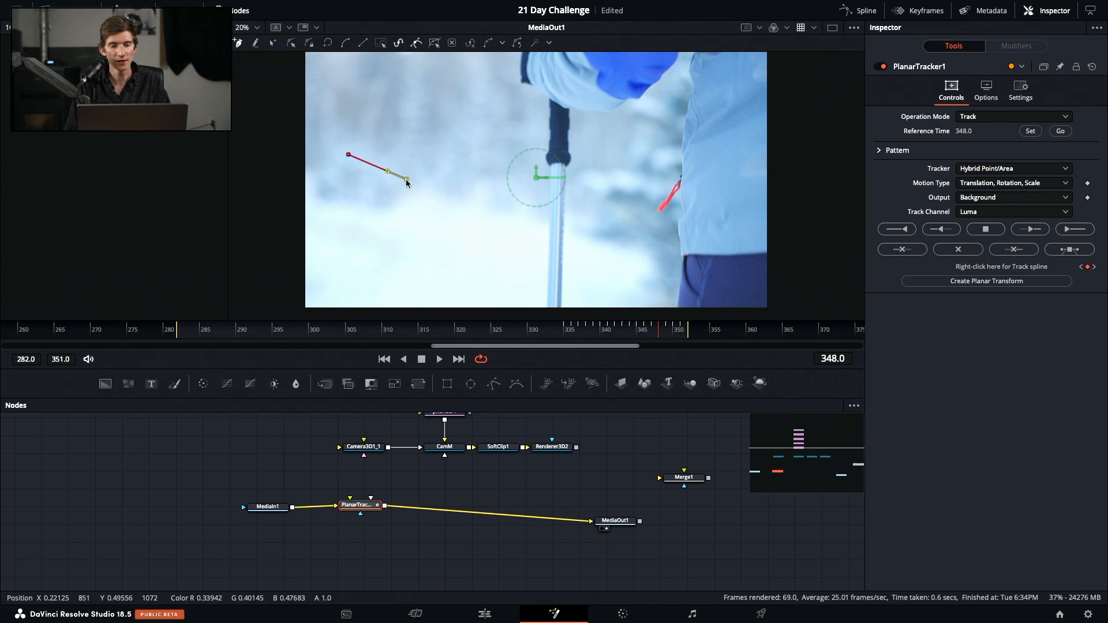
pyautogui.click(334, 199)
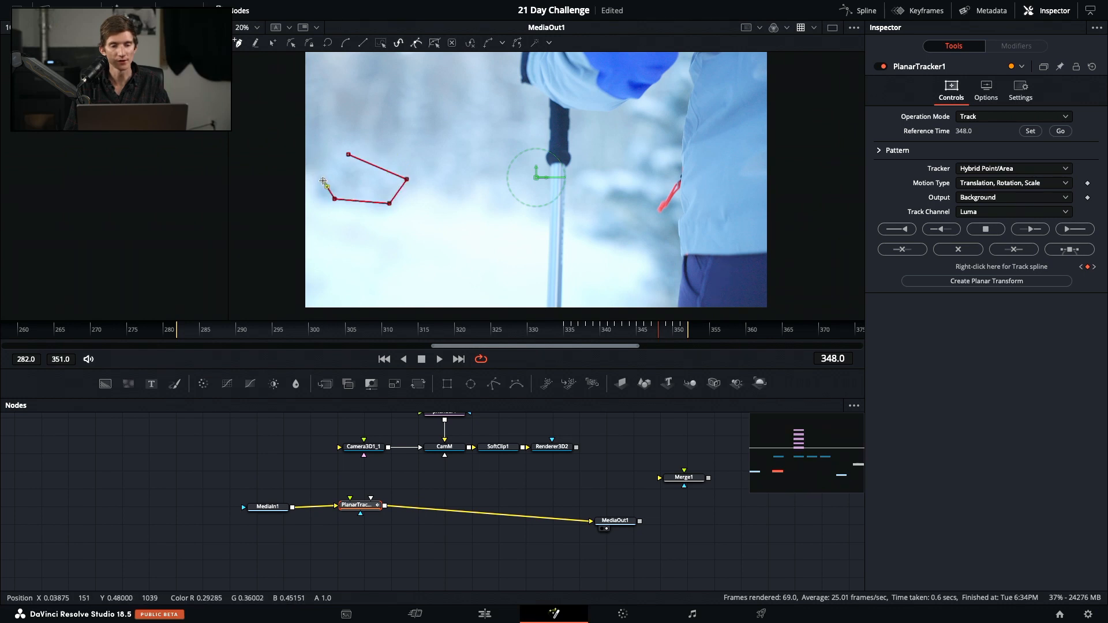
pyautogui.click(350, 155)
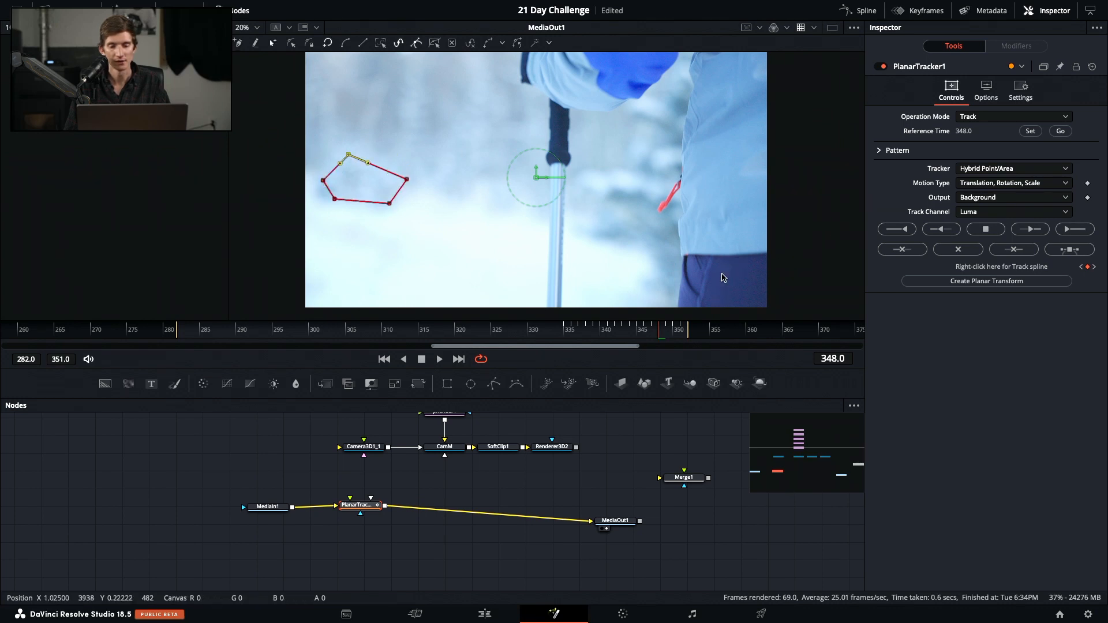
# Set the reference time to frame 348, clearing the old tracking data, and track the polygon forward to the end and backward to the start
pyautogui.click(1031, 131)
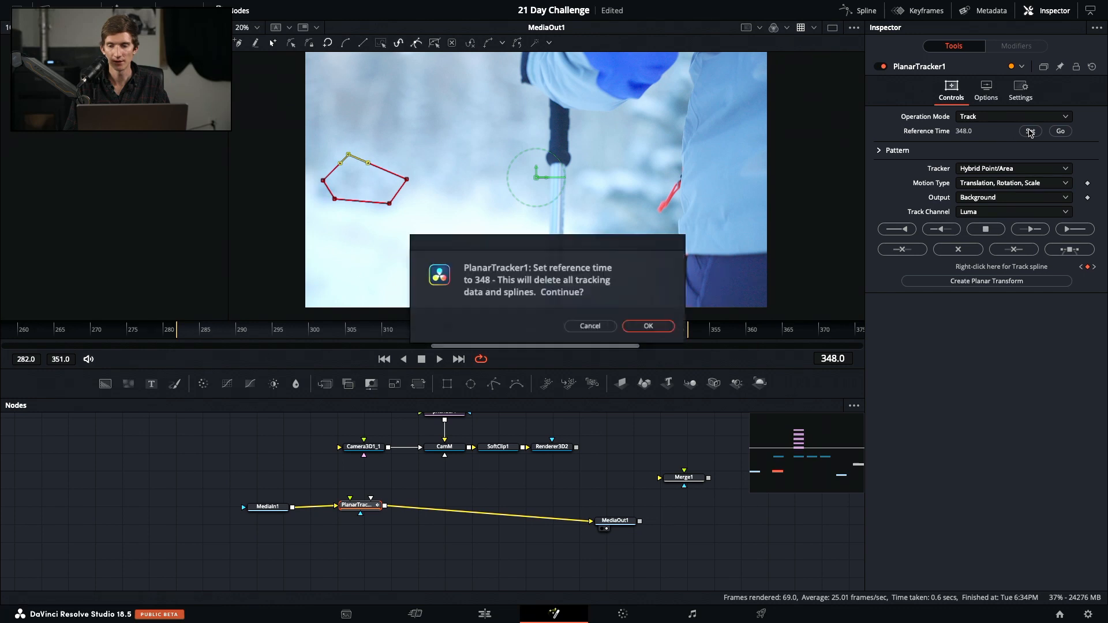
pyautogui.click(654, 328)
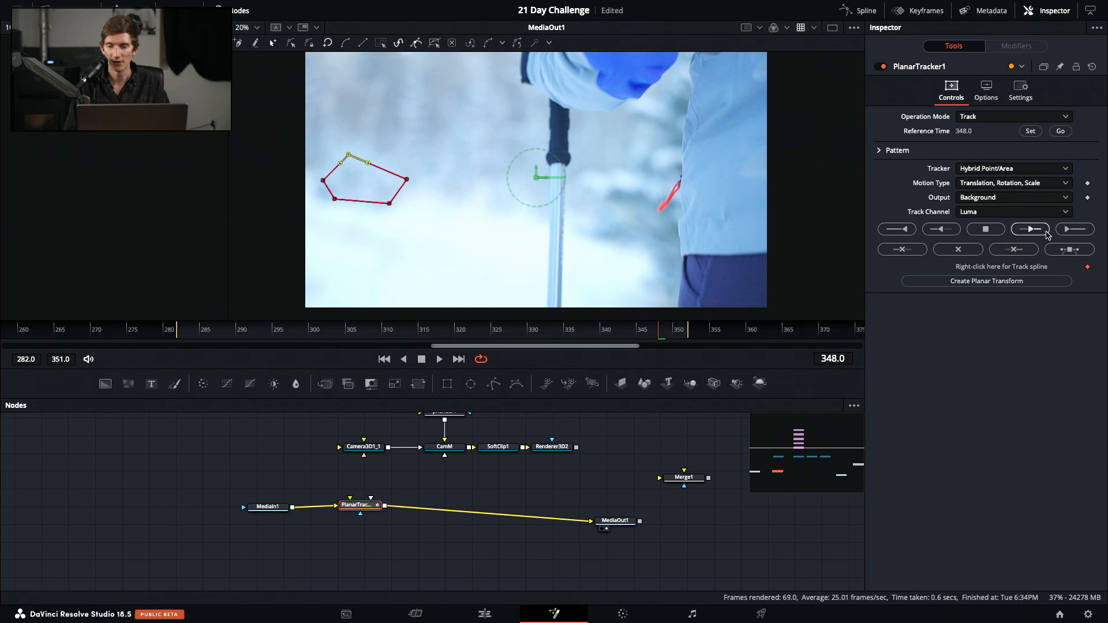
pyautogui.click(1074, 230)
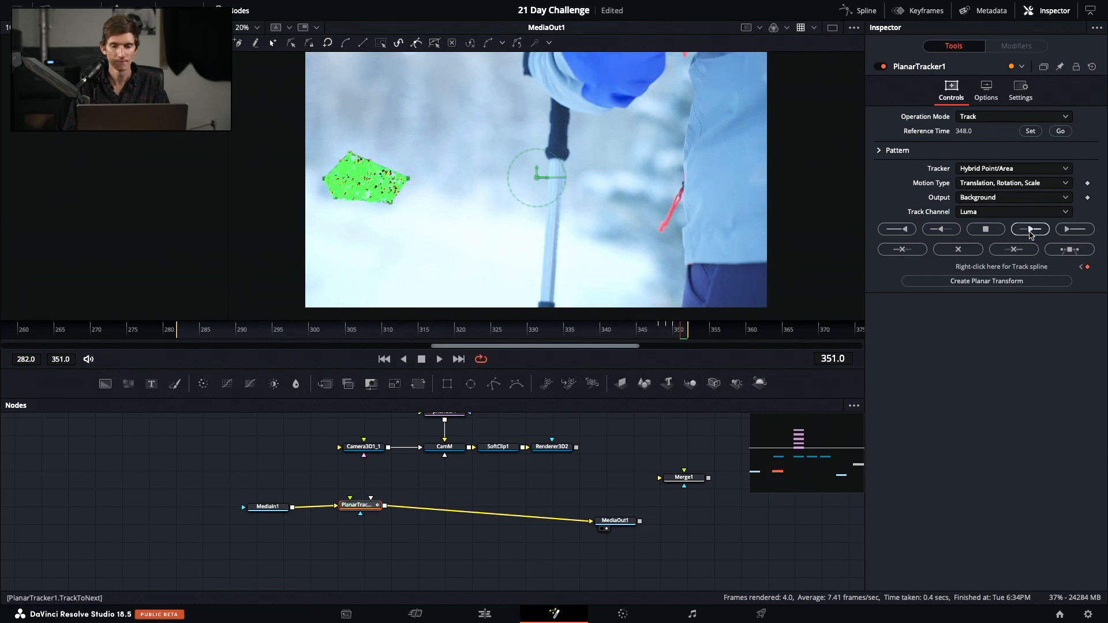
pyautogui.click(902, 231)
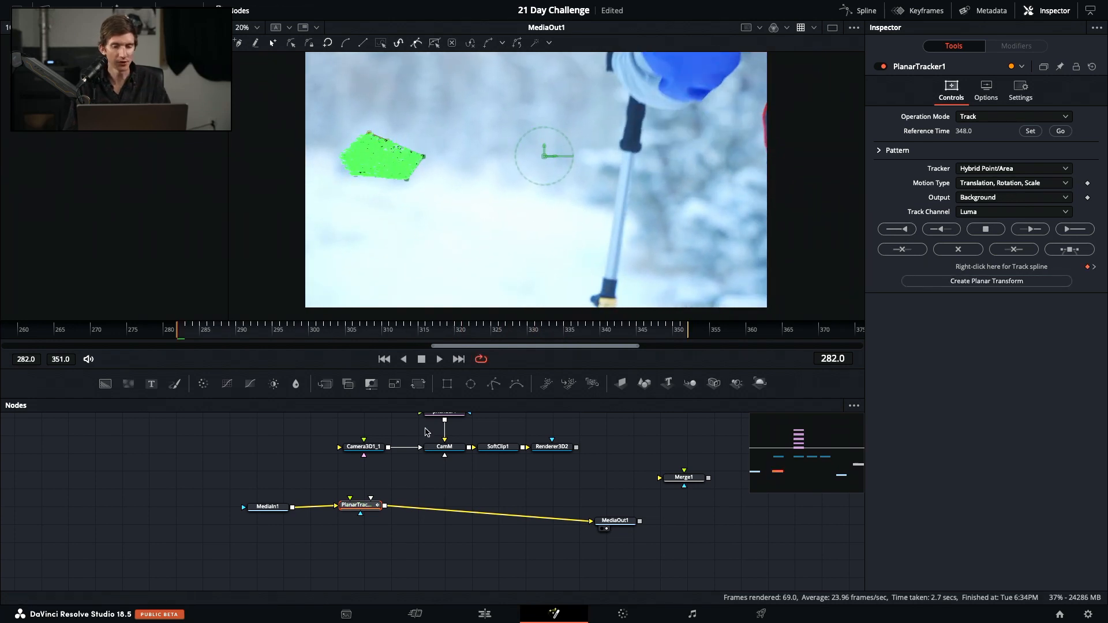
# Create a Planar Transform from the tracking data and take the Planar Tracker out of the chain, keeping both nodes unconnected
pyautogui.click(949, 281)
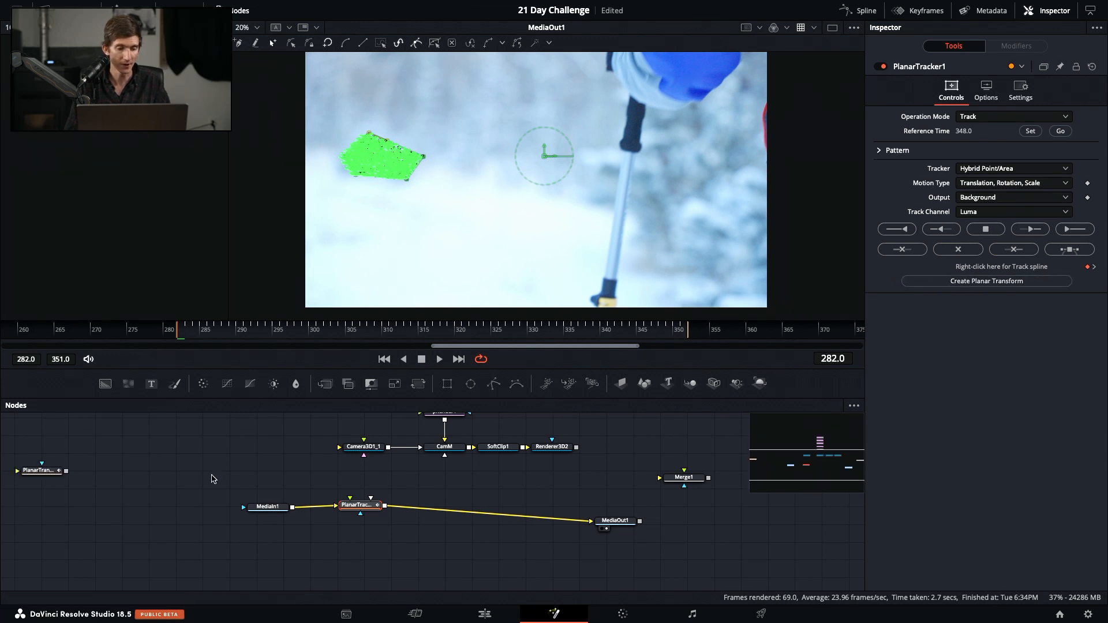
pyautogui.moveTo(44, 474); pyautogui.dragTo(363, 547)
pyautogui.moveTo(368, 509); pyautogui.dragTo(768, 539)
pyautogui.moveTo(370, 544); pyautogui.dragTo(385, 515)
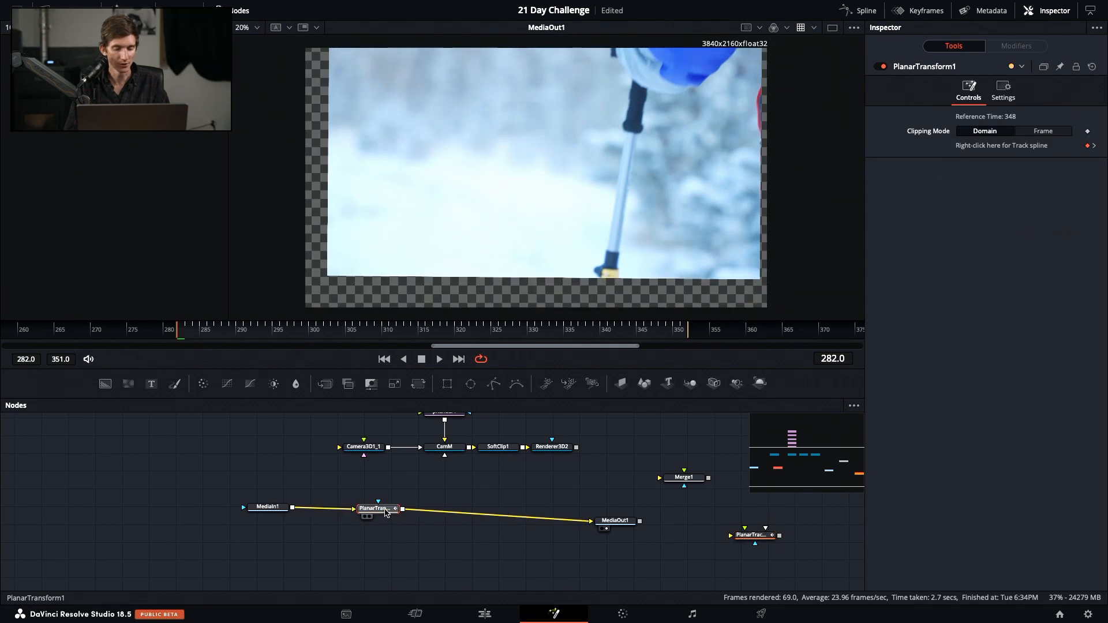
pyautogui.moveTo(386, 513); pyautogui.dragTo(364, 548)
# Insert Merge1 between MediaIn1 and MediaOut1 and route the Renderer3D2 output through PlanarTransform1 into its foreground
pyautogui.moveTo(669, 484); pyautogui.dragTo(394, 515)
pyautogui.moveTo(358, 550); pyautogui.dragTo(404, 511)
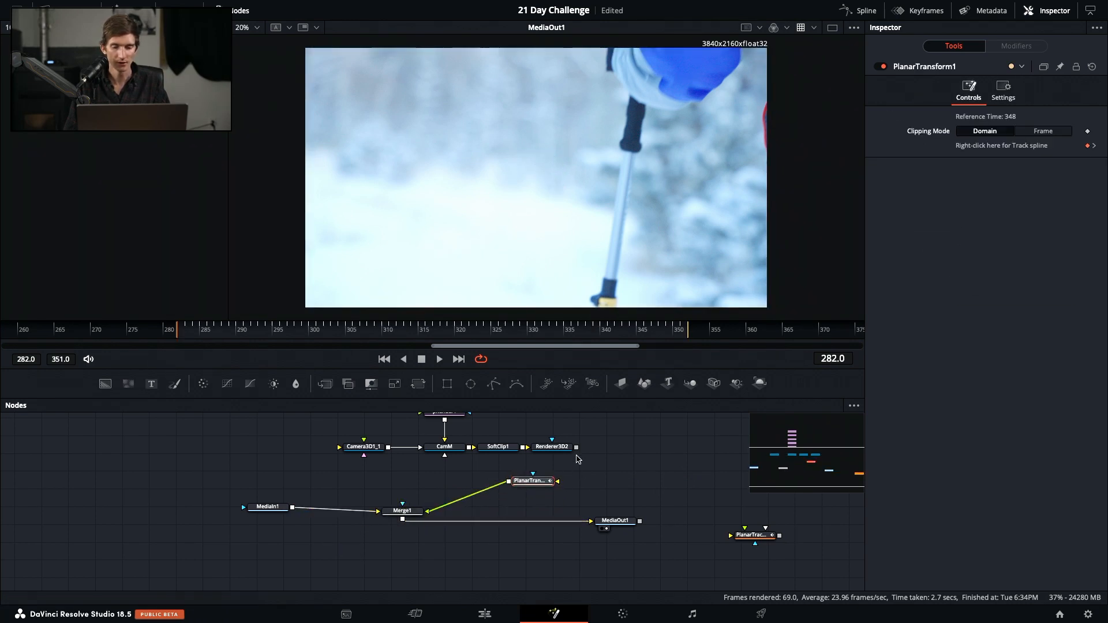
pyautogui.moveTo(576, 448); pyautogui.dragTo(529, 489)
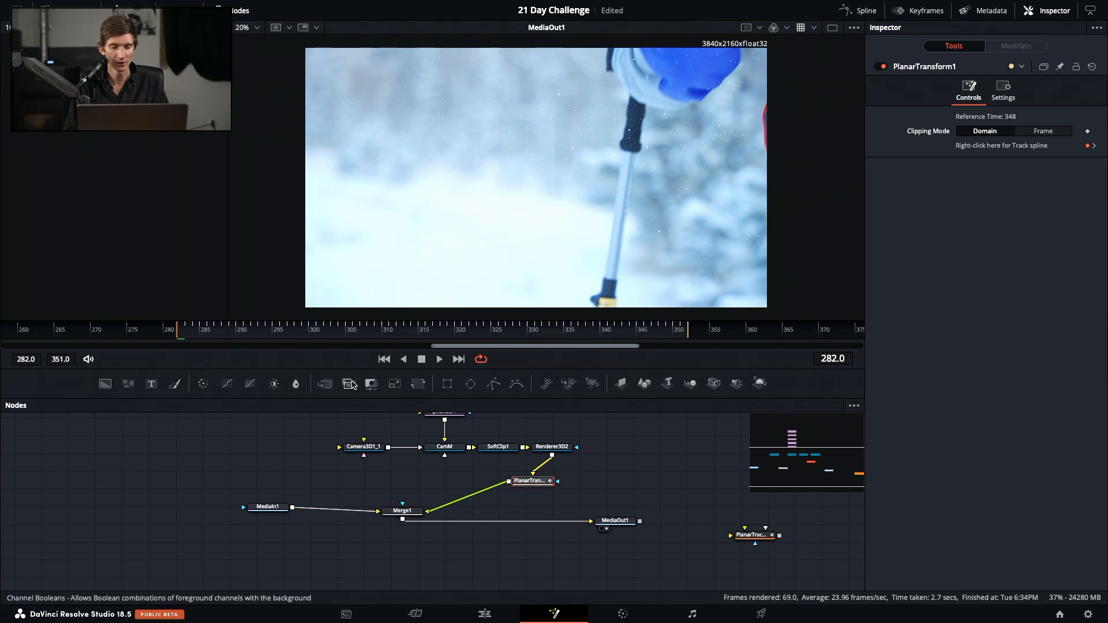
# Play the tracked snow composite and try pTurbulence1 with a Z Strength of 0.0 during playback
pyautogui.press('space')
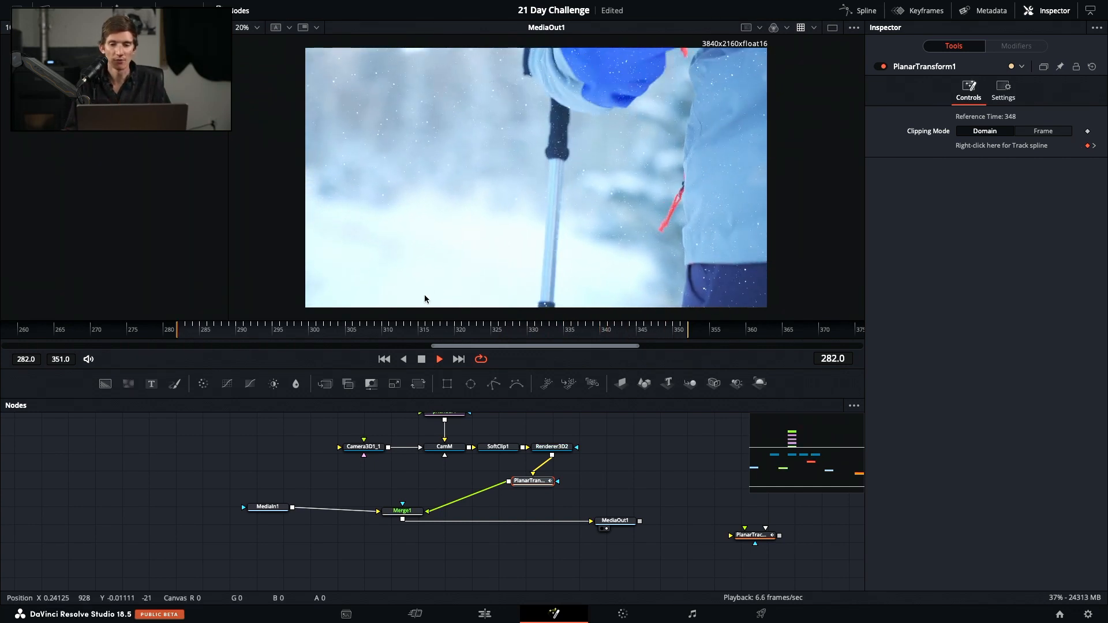
pyautogui.scroll(3, 446, 457)
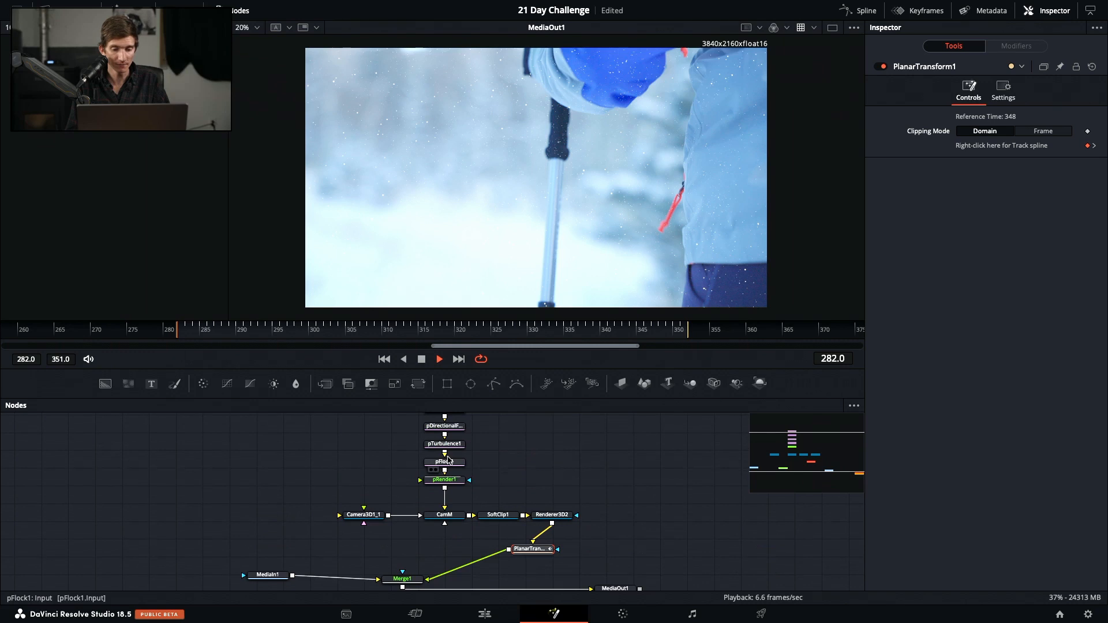
pyautogui.click(446, 444)
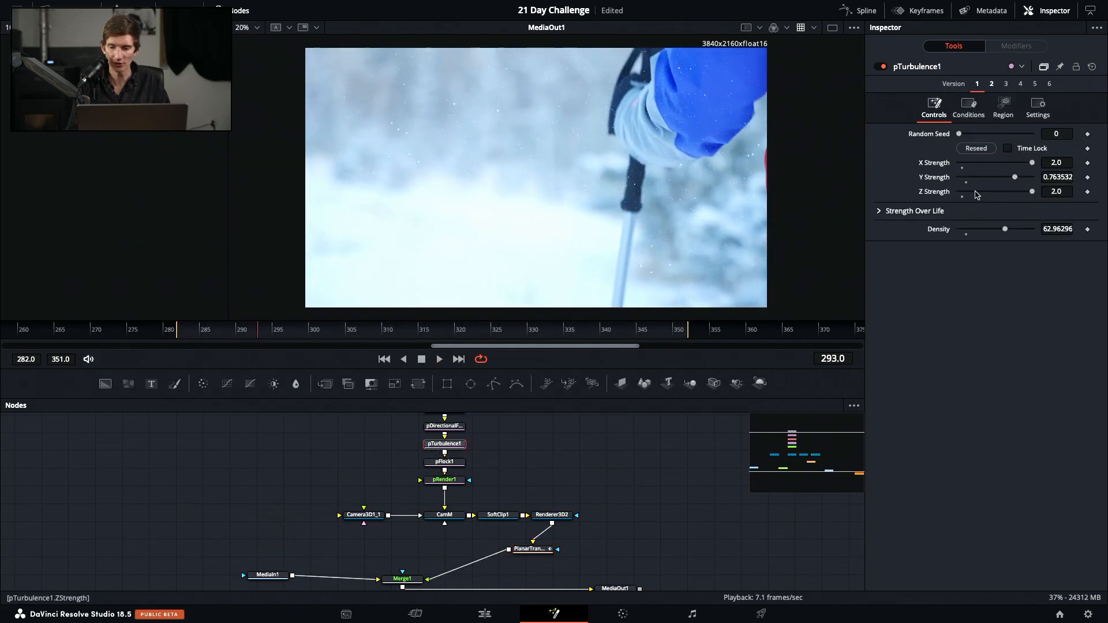
pyautogui.moveTo(954, 207); pyautogui.dragTo(941, 214)
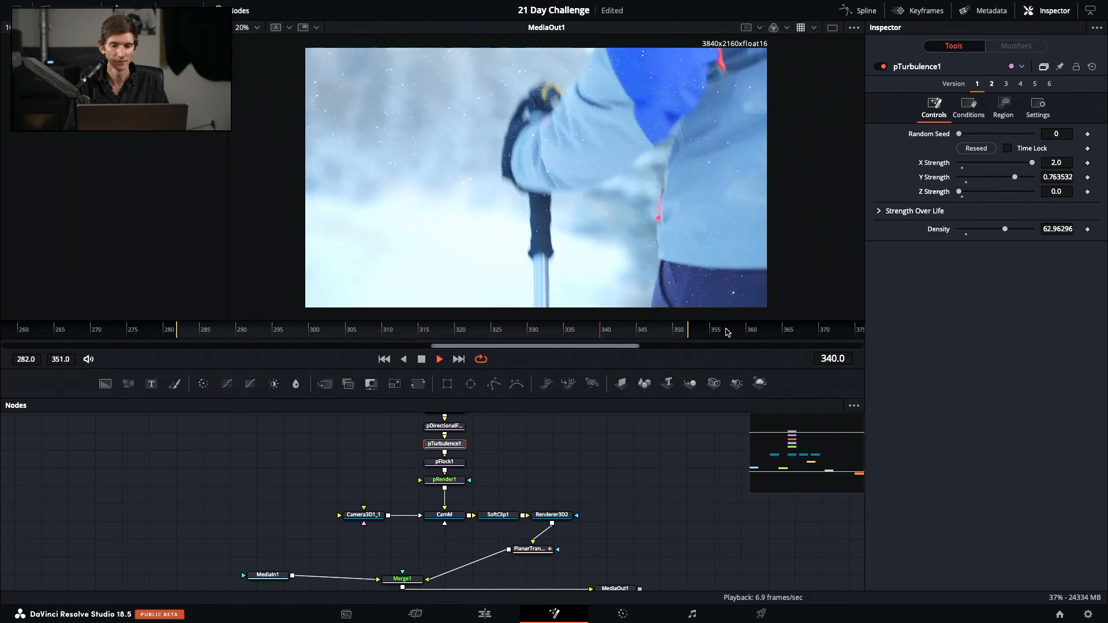
pyautogui.press('space')
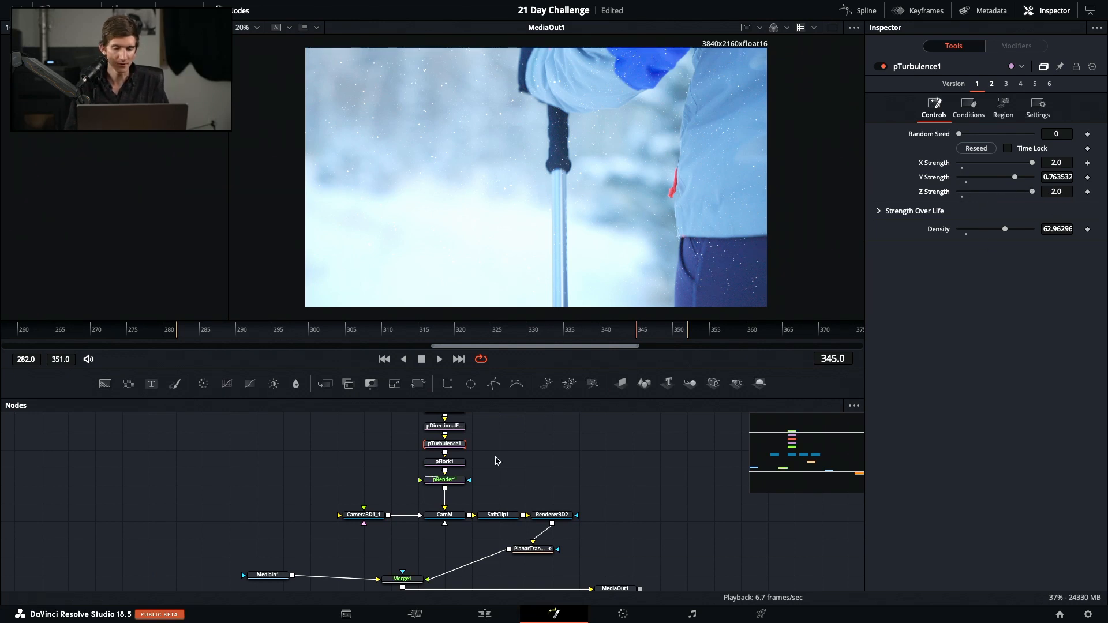
# Set Direction Z of pDirectionalForce1_1 to 320.9 and save the project
pyautogui.scroll(2, 504, 462)
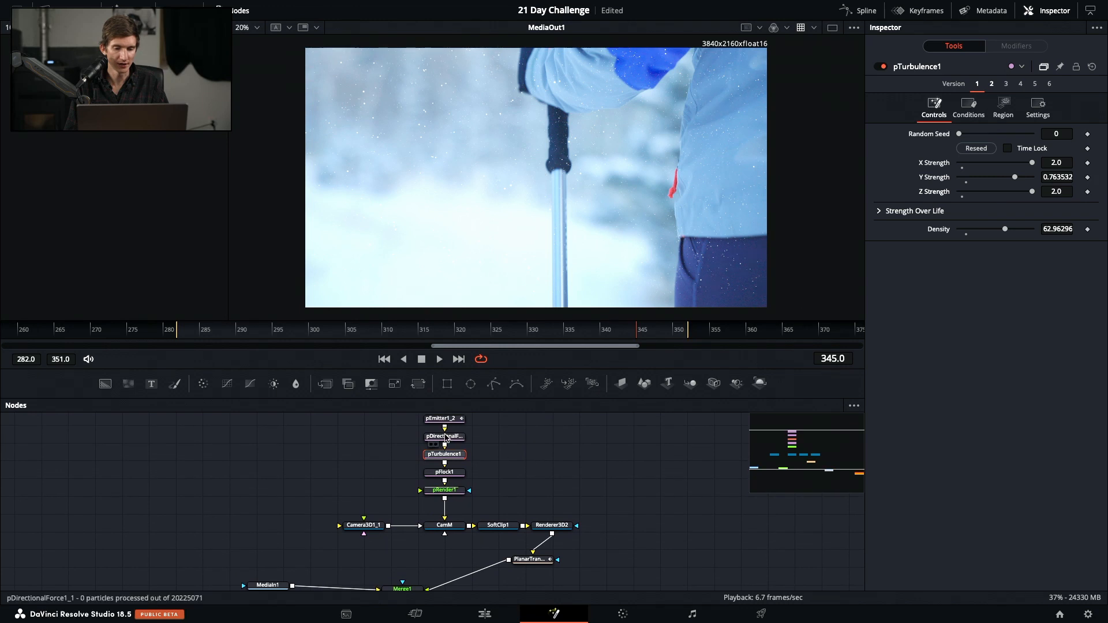
pyautogui.click(456, 437)
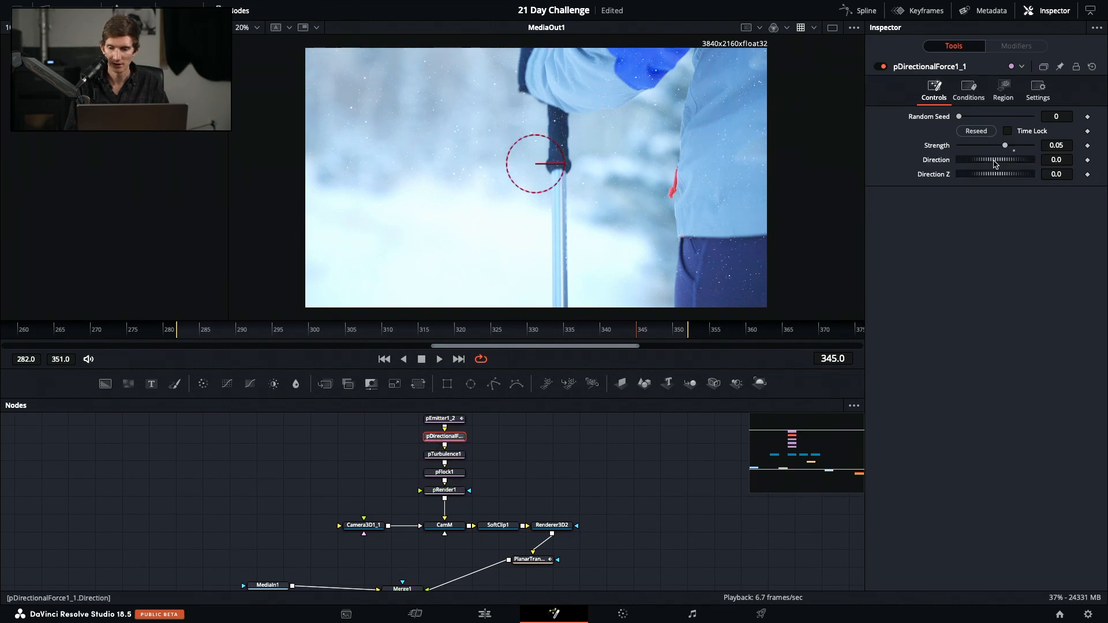
pyautogui.moveTo(981, 179); pyautogui.dragTo(984, 180)
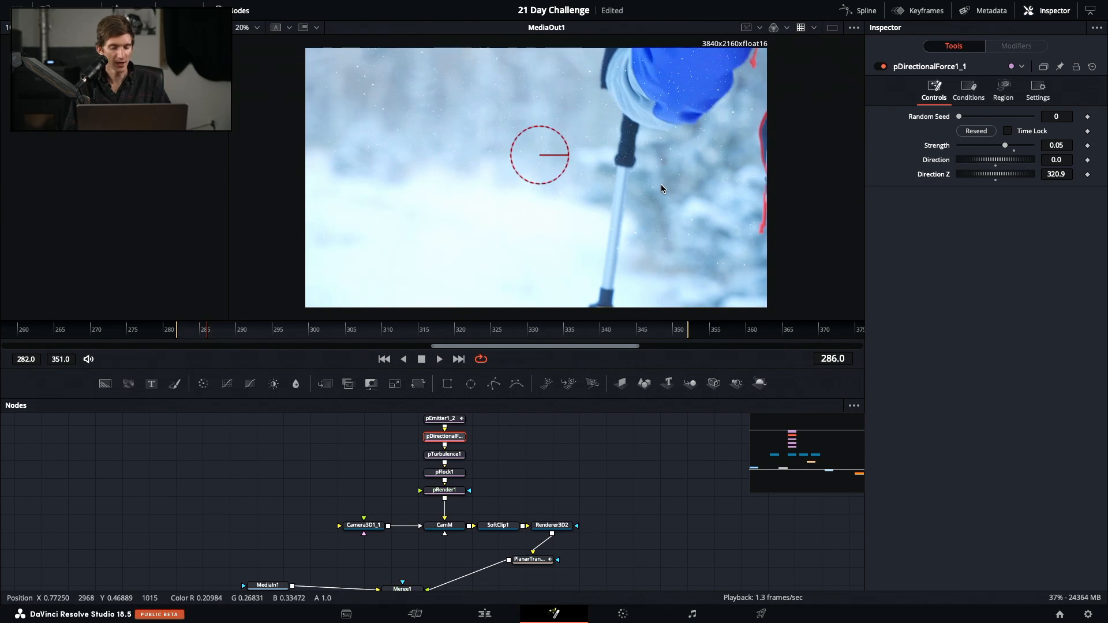
pyautogui.press('super+s')
# Return to the edit timeline, go to the snowy branch clip on Video 1 and open it in Fusion
pyautogui.click(485, 614)
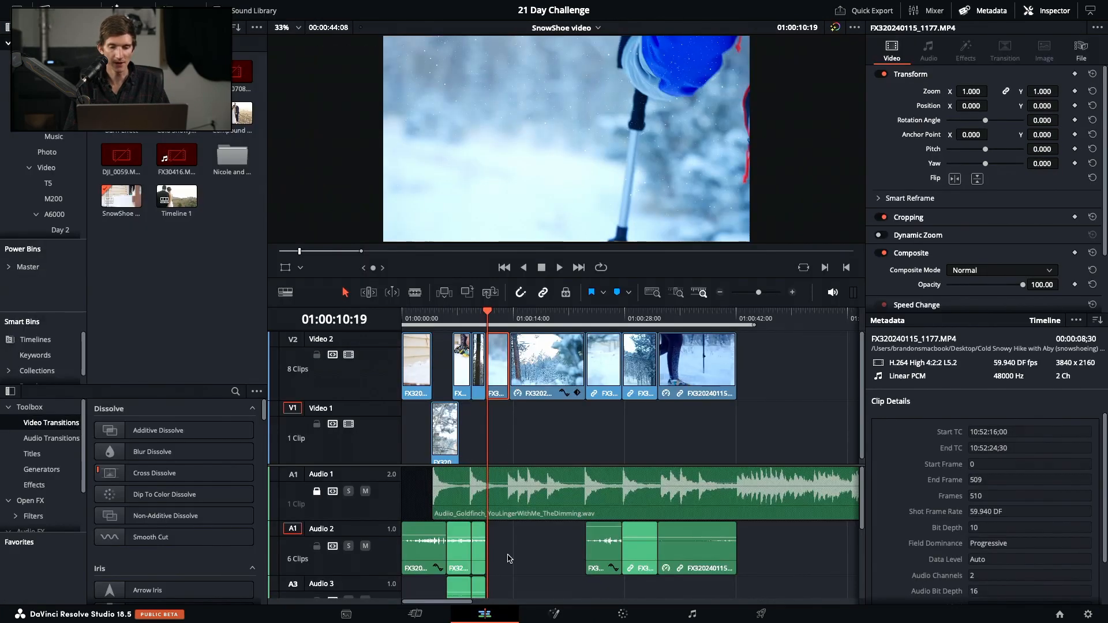
pyautogui.click(438, 321)
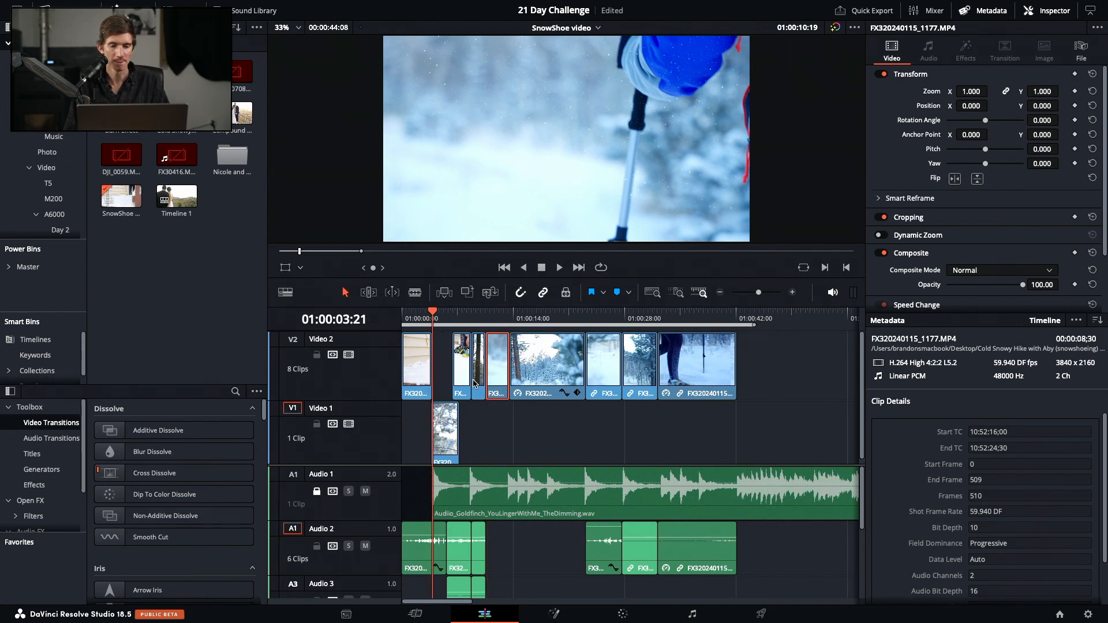
pyautogui.press('space')
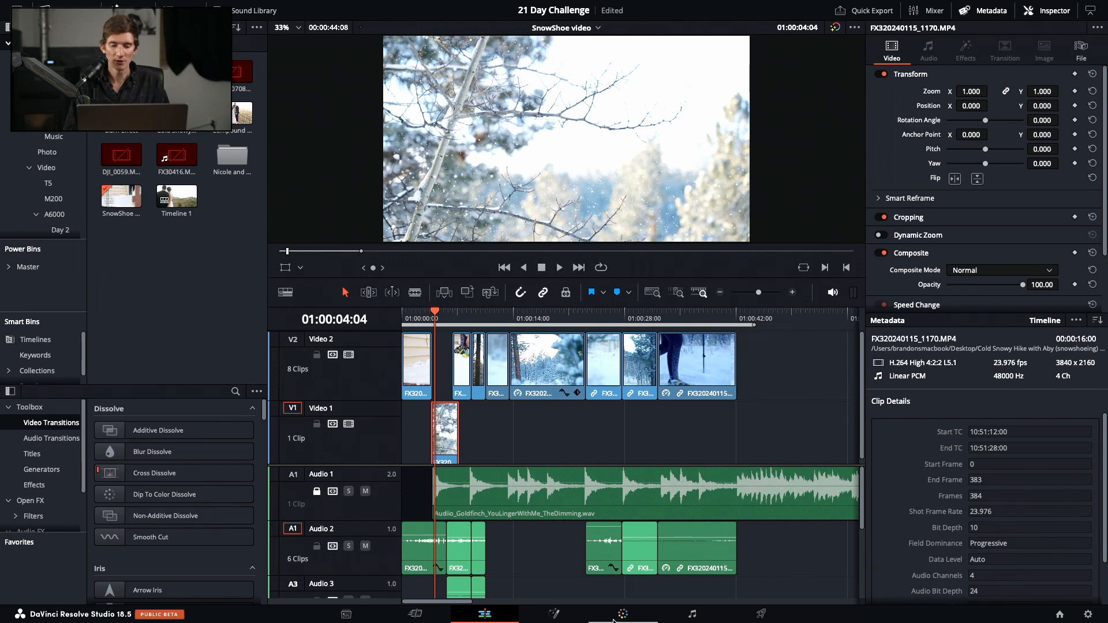
pyautogui.click(555, 616)
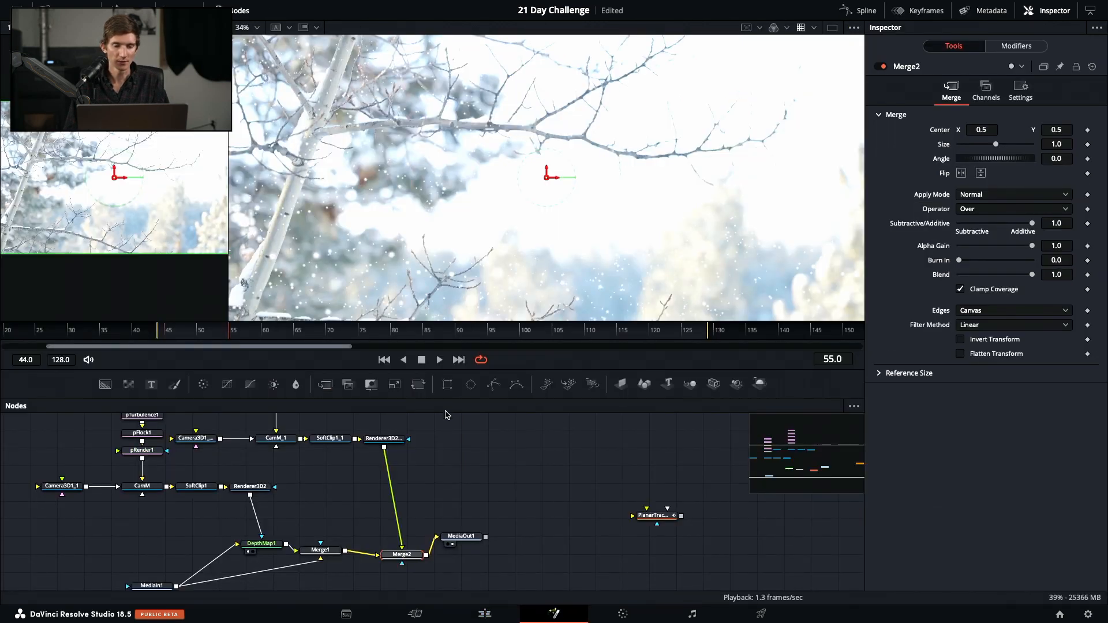
# Select the second snow chain from pEmitter1_2_1 to Renderer3D2_1 and move it farther away from the first chain
pyautogui.hscroll(-2, 504, 490)
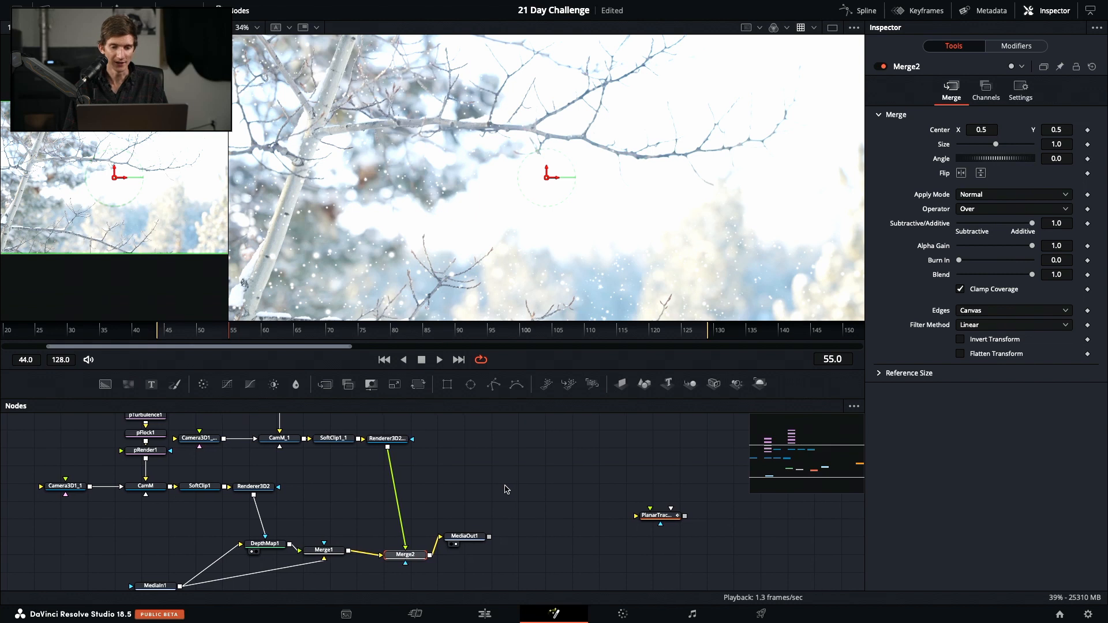
pyautogui.hscroll(-1, 506, 491)
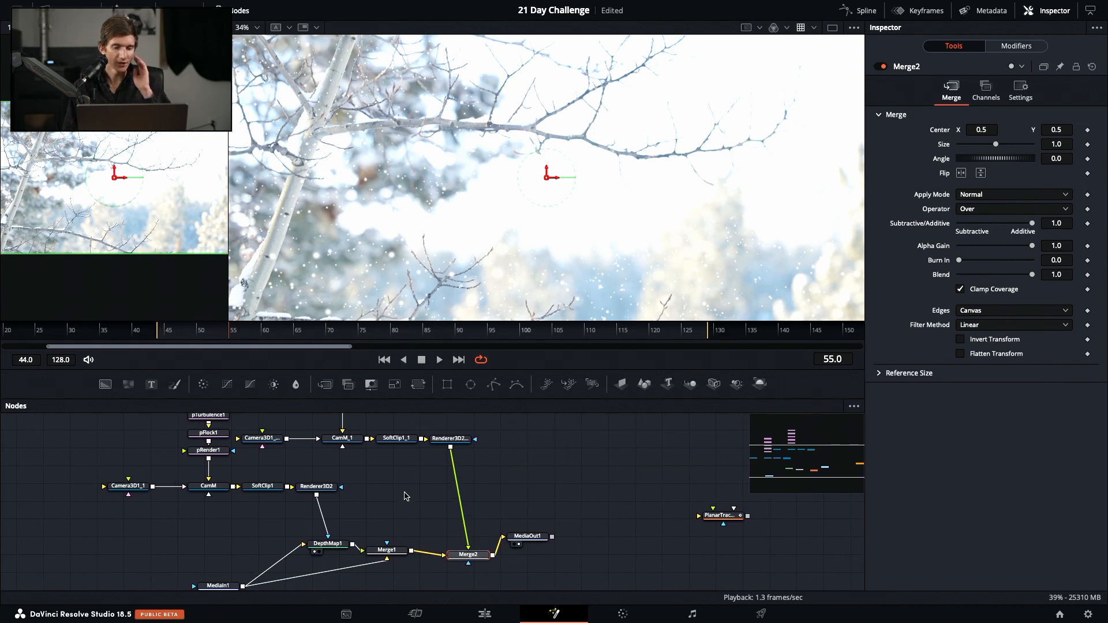
pyautogui.scroll(8, 406, 495)
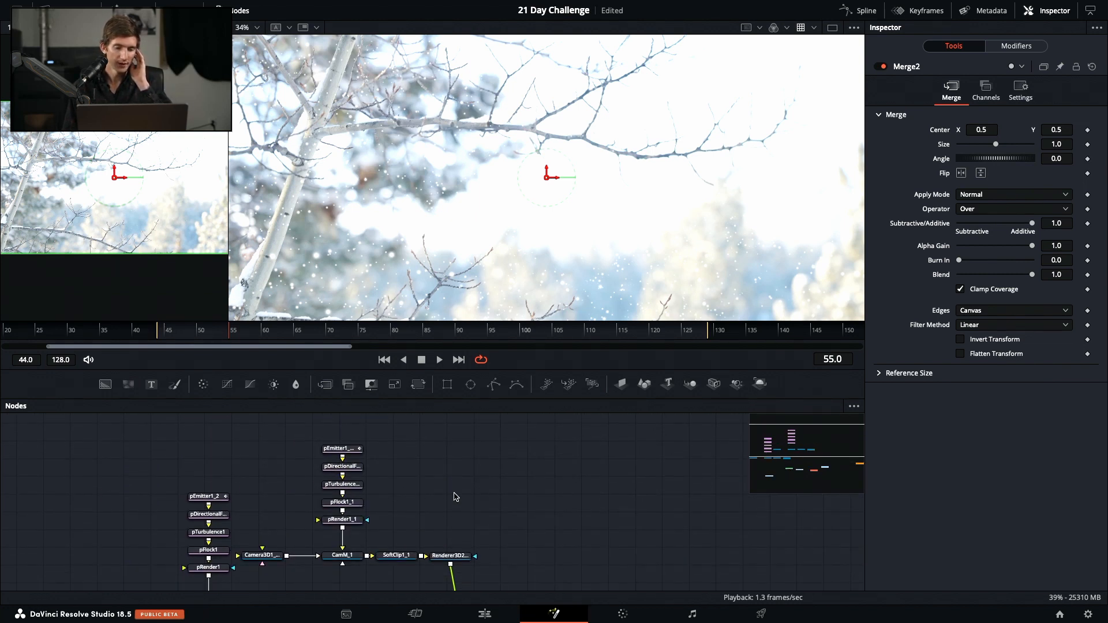
pyautogui.moveTo(532, 417); pyautogui.dragTo(262, 581)
pyautogui.moveTo(345, 461); pyautogui.dragTo(474, 452)
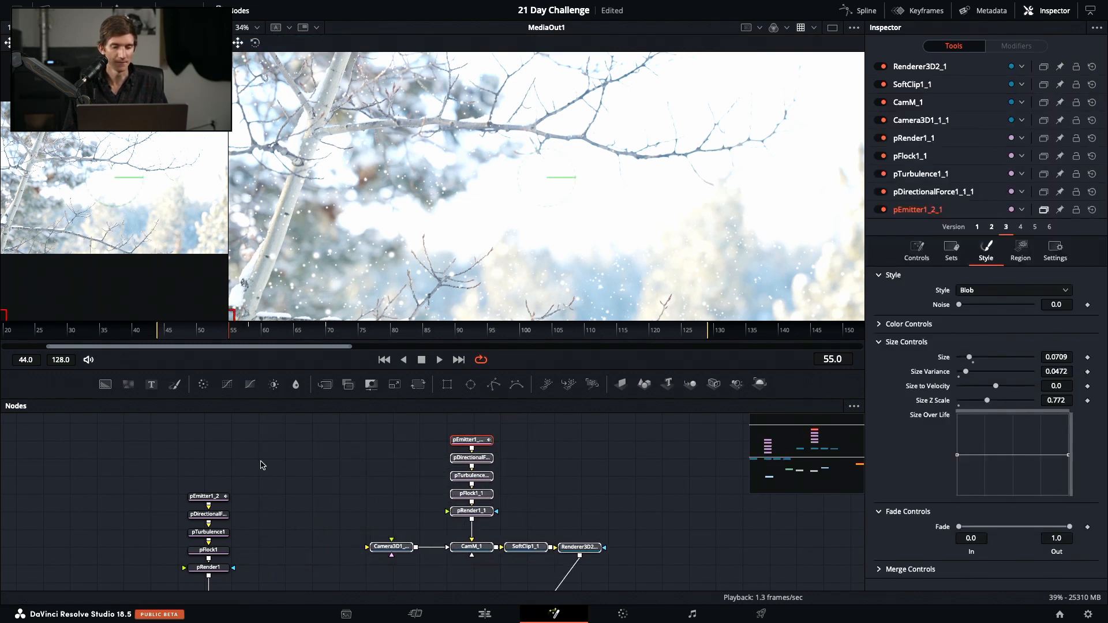
# Examine both snow particle chains in the node graph and fit the MediaOut1 image to the viewer
pyautogui.scroll(-2, 326, 432)
pyautogui.scroll(-5, 308, 437)
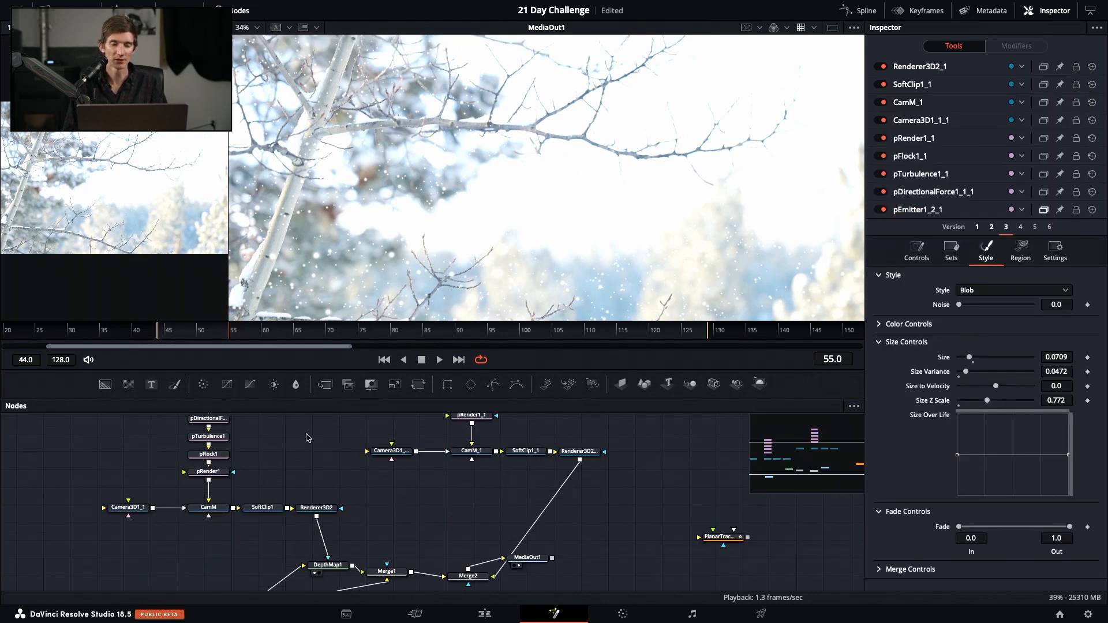
pyautogui.scroll(2, 308, 439)
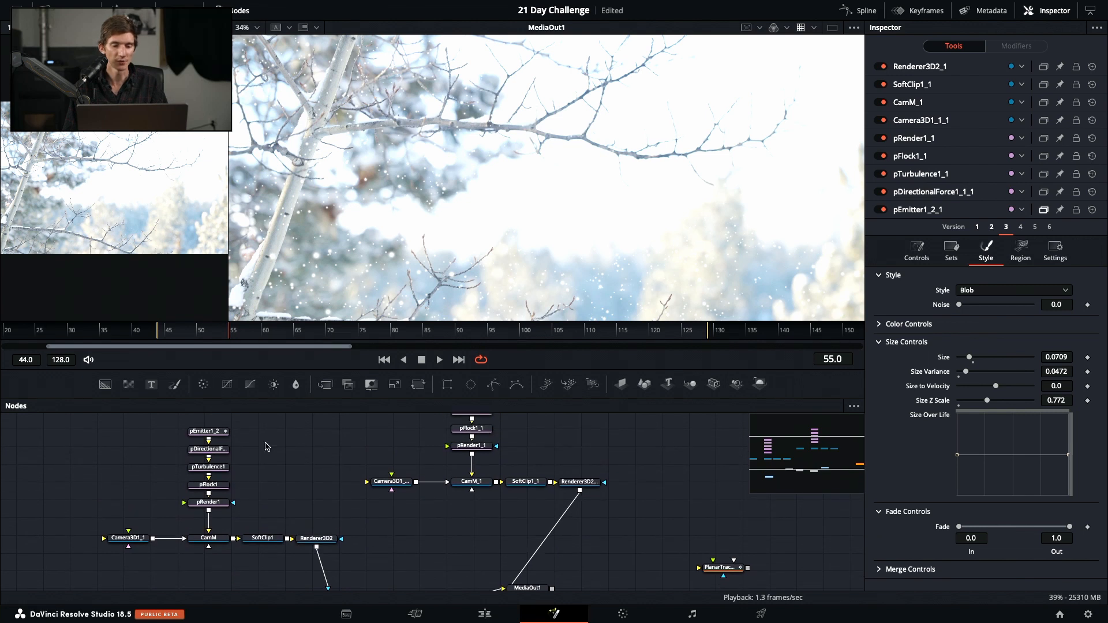
pyautogui.scroll(-2, 291, 479)
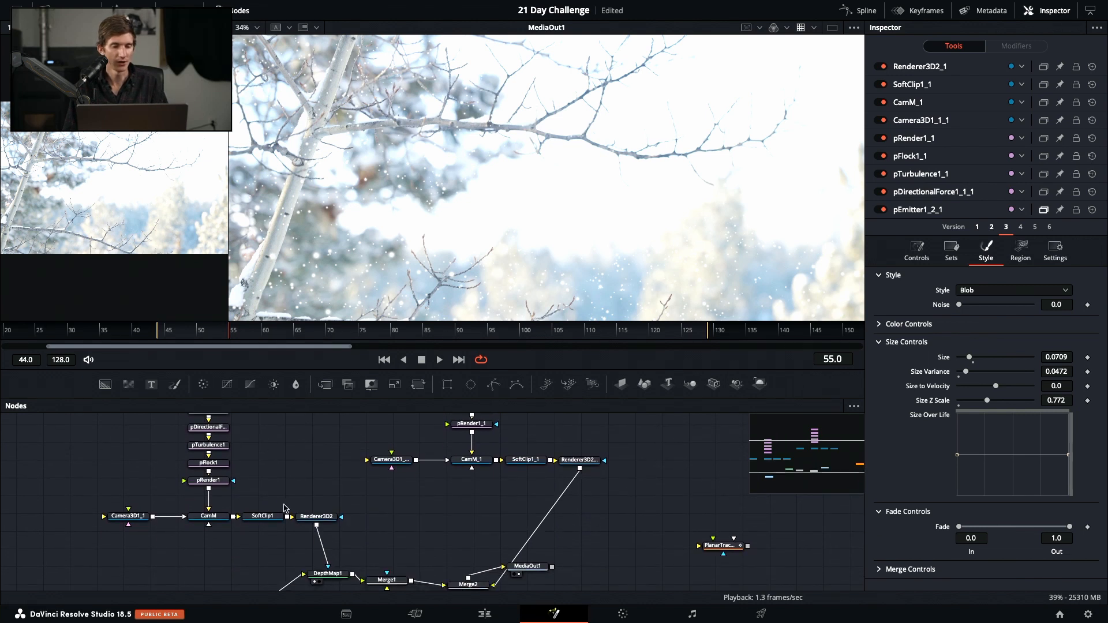
pyautogui.scroll(9, 277, 506)
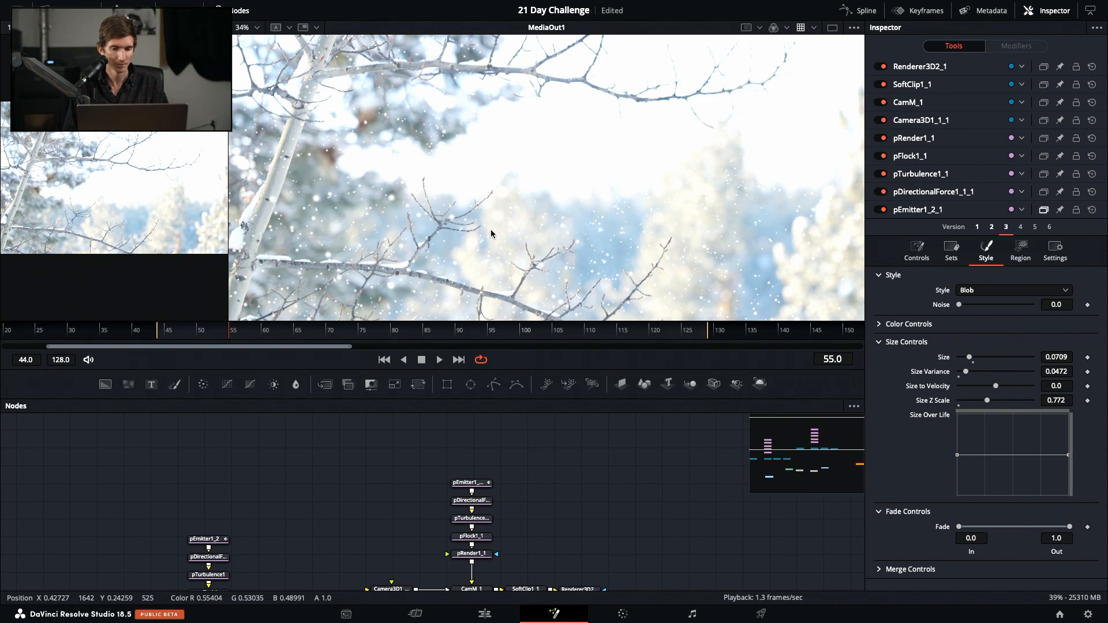
pyautogui.click(257, 30)
pyautogui.click(246, 40)
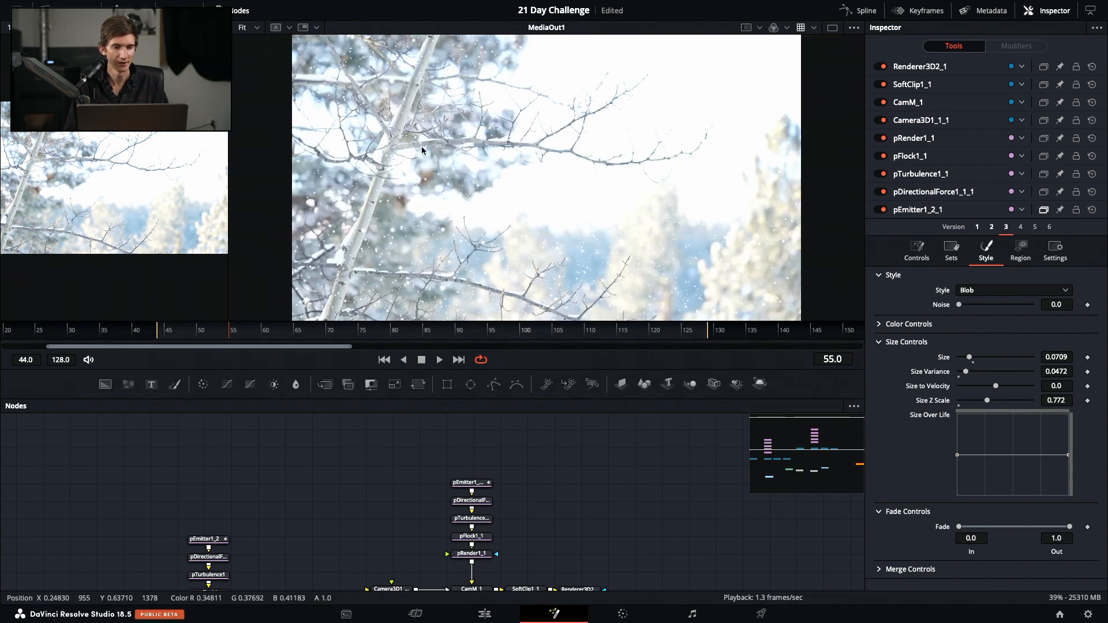
# Move Merge1 slightly lower in the node graph to separate its background and foreground connections
pyautogui.scroll(-4, 342, 471)
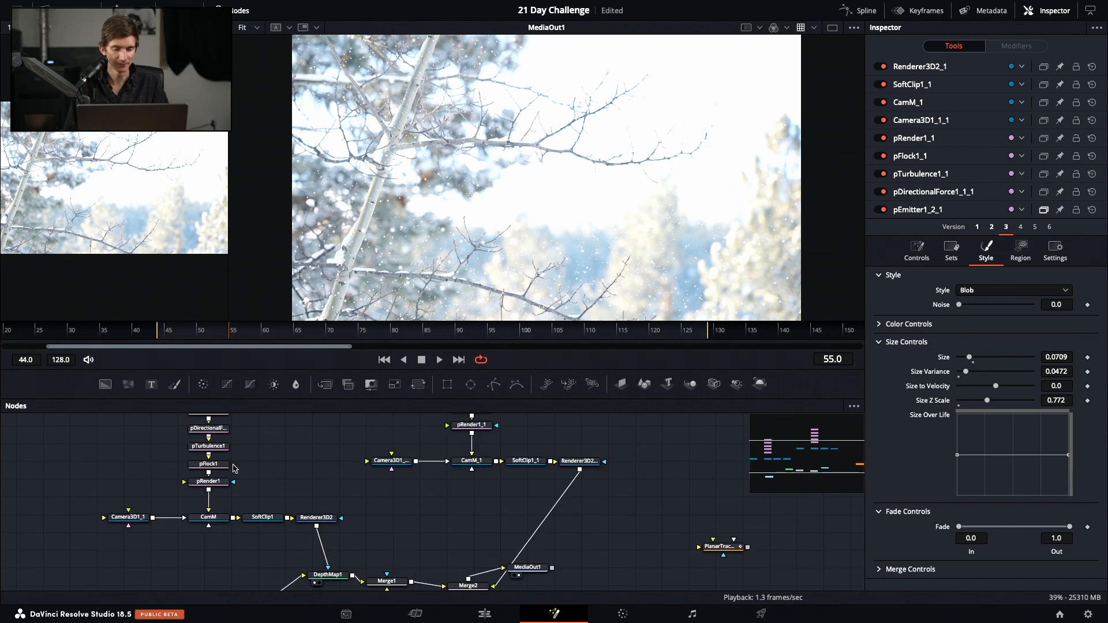
pyautogui.scroll(-2, 342, 513)
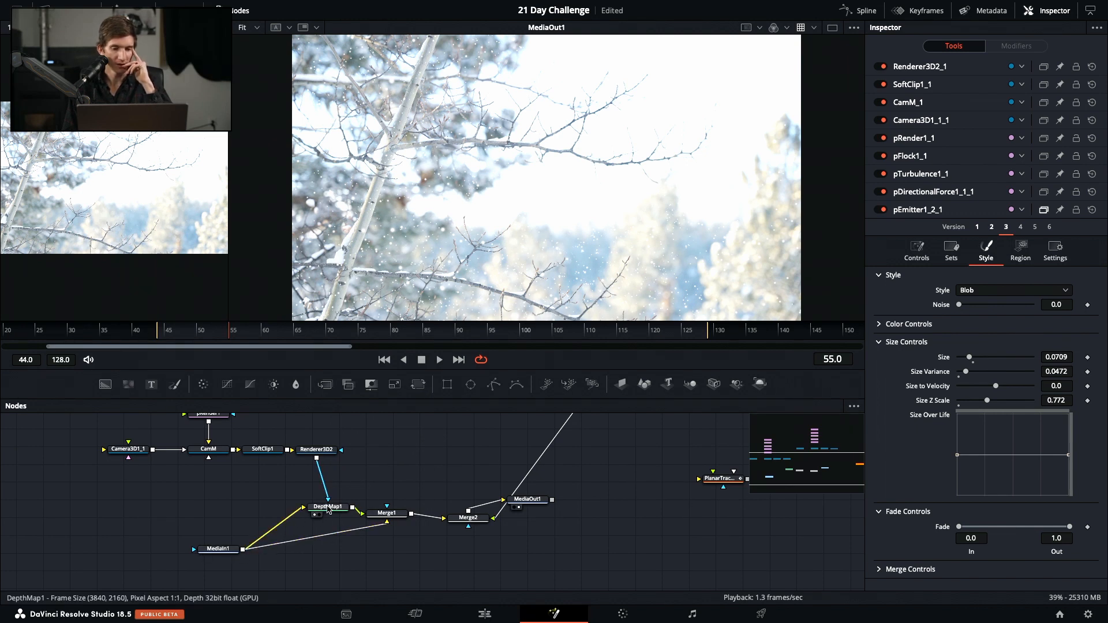
pyautogui.moveTo(399, 521)
pyautogui.mouseDown()
pyautogui.moveTo(408, 500)
pyautogui.moveTo(419, 566)
pyautogui.moveTo(406, 536)
pyautogui.mouseUp()
pyautogui.click(405, 531)
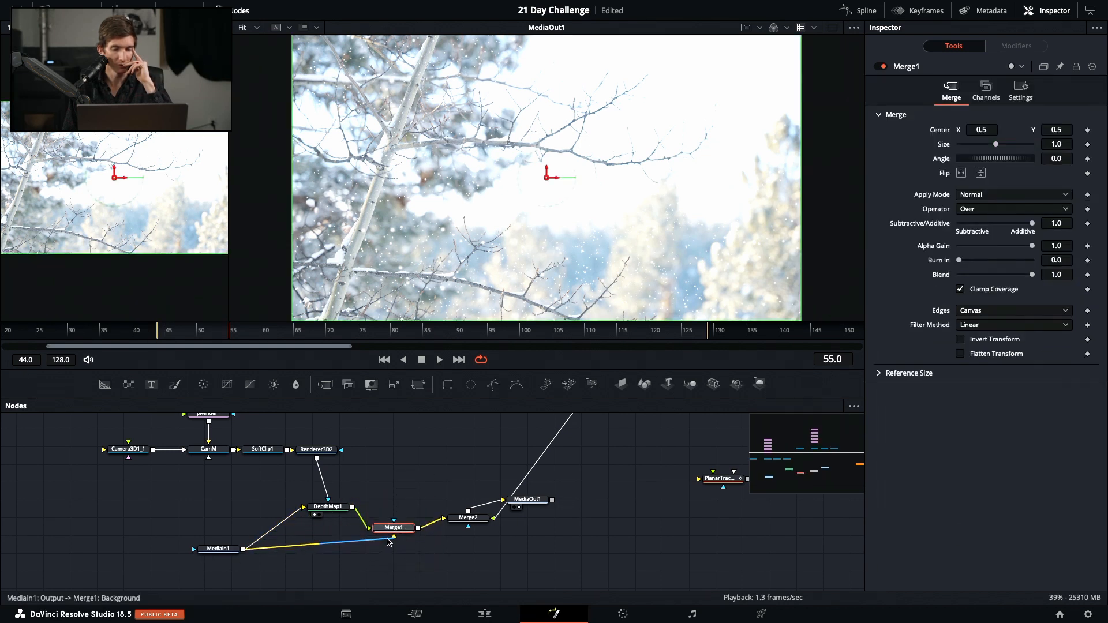
# Check the DepthMap1 mask by enabling its Depth Map Preview and switching it off again
pyautogui.click(320, 509)
pyautogui.click(961, 133)
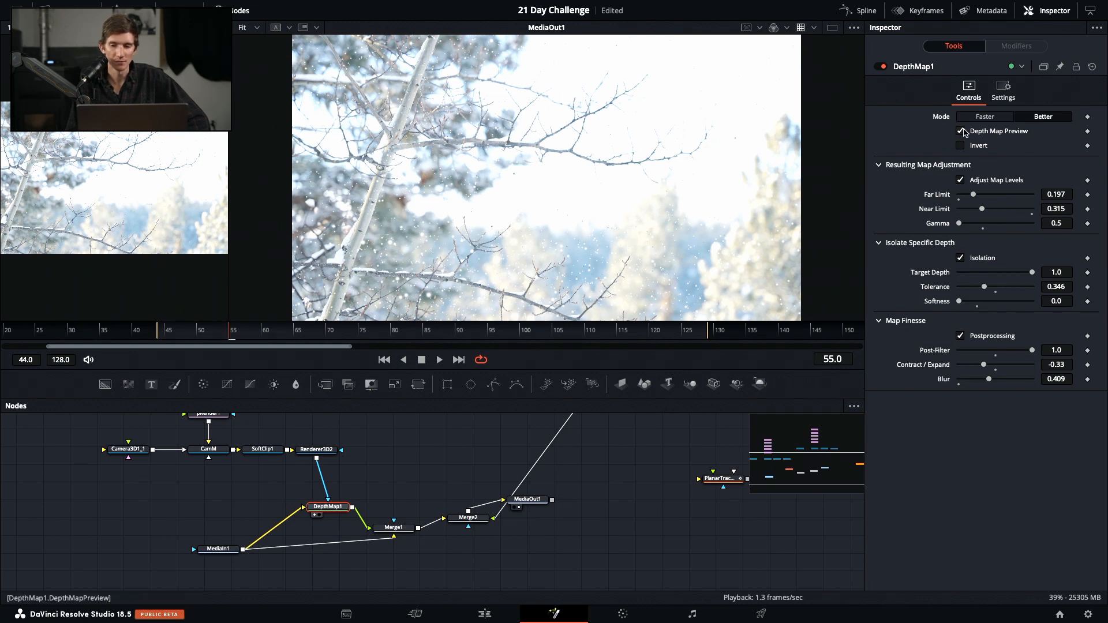
pyautogui.click(961, 132)
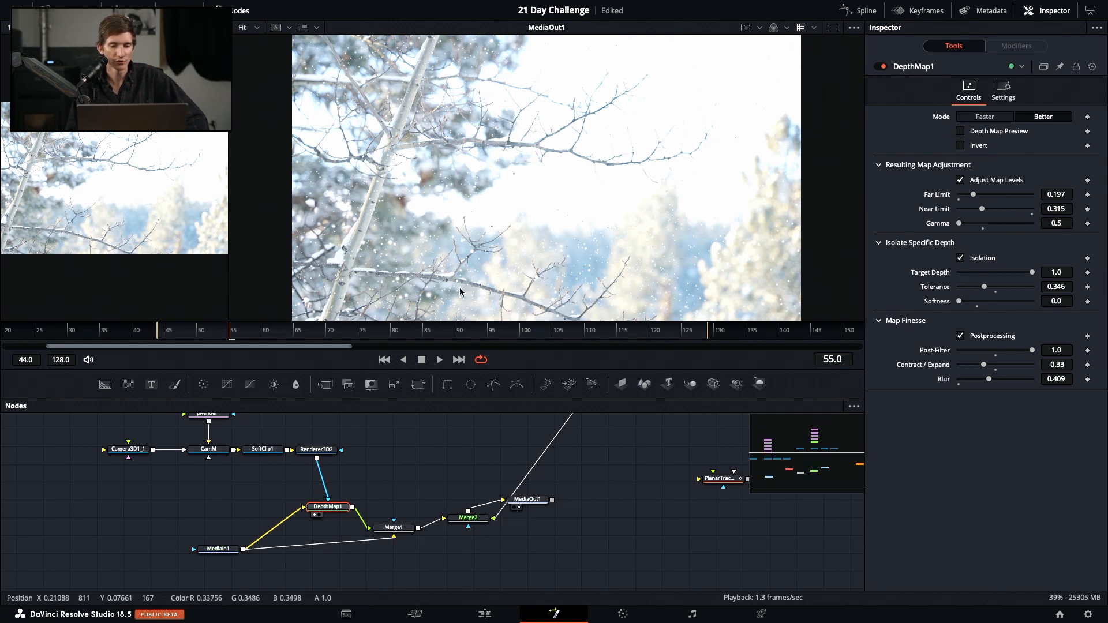
# Disable the Renderer3D2_1 node of the second snow chain
pyautogui.scroll(3, 497, 468)
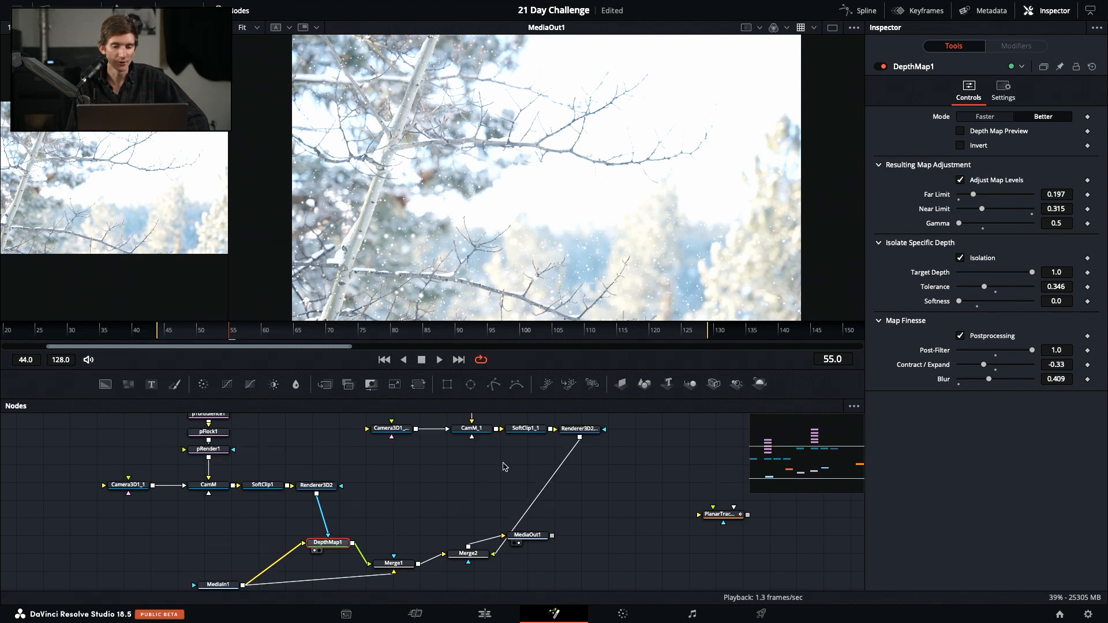
pyautogui.click(594, 455)
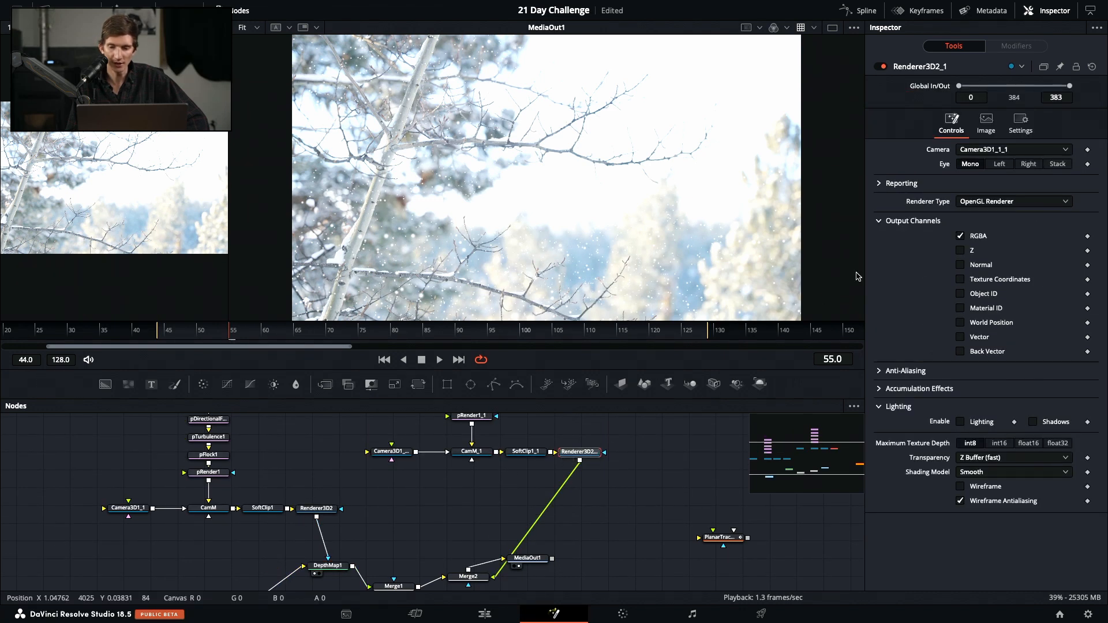
pyautogui.click(884, 67)
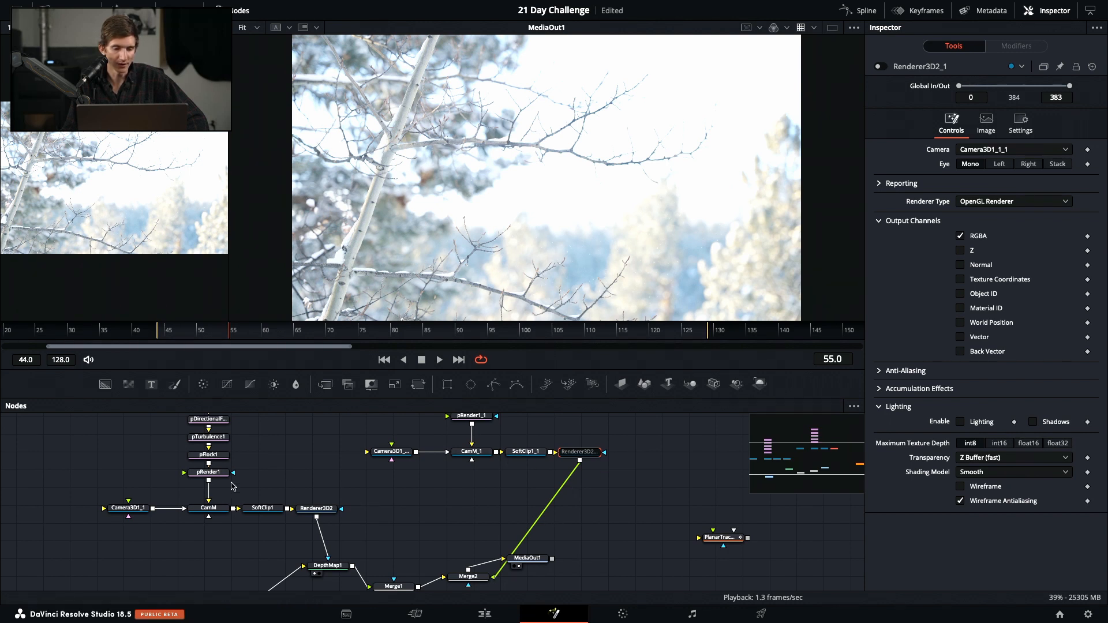
# Set the particle style of pEmitter1_2 in the first snow chain to Brush
pyautogui.scroll(2, 277, 485)
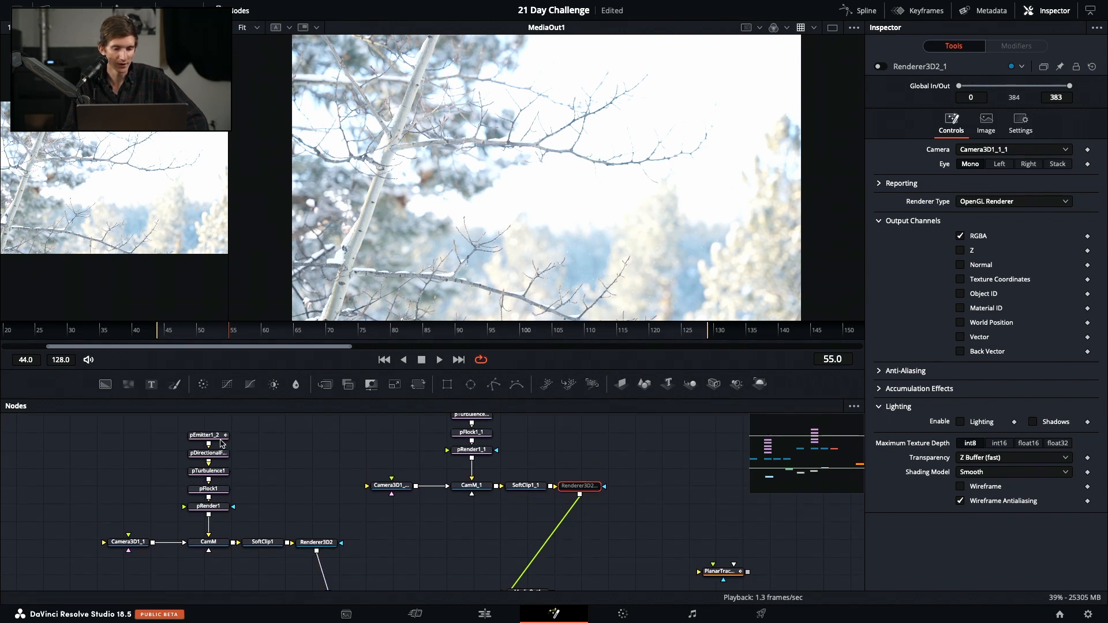
pyautogui.click(208, 437)
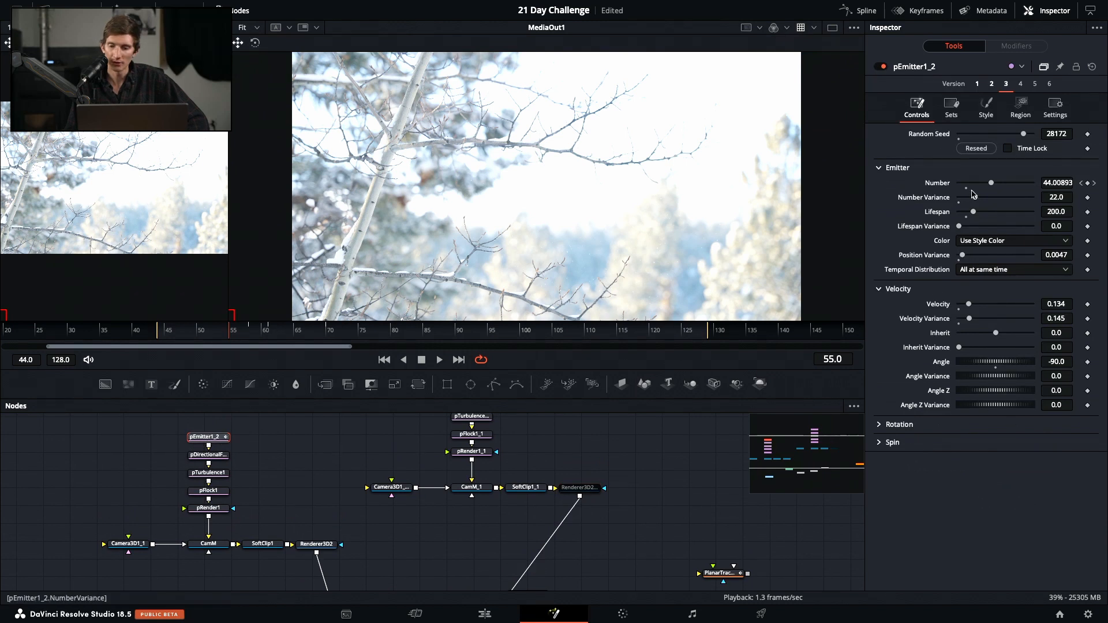
pyautogui.click(987, 110)
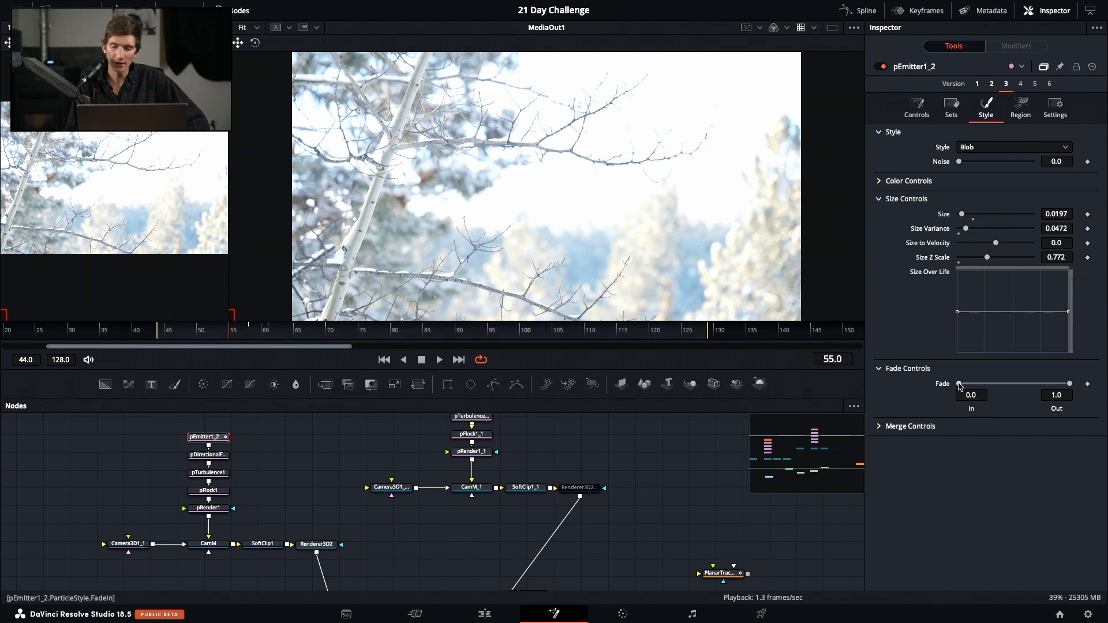
pyautogui.moveTo(964, 386); pyautogui.dragTo(959, 387)
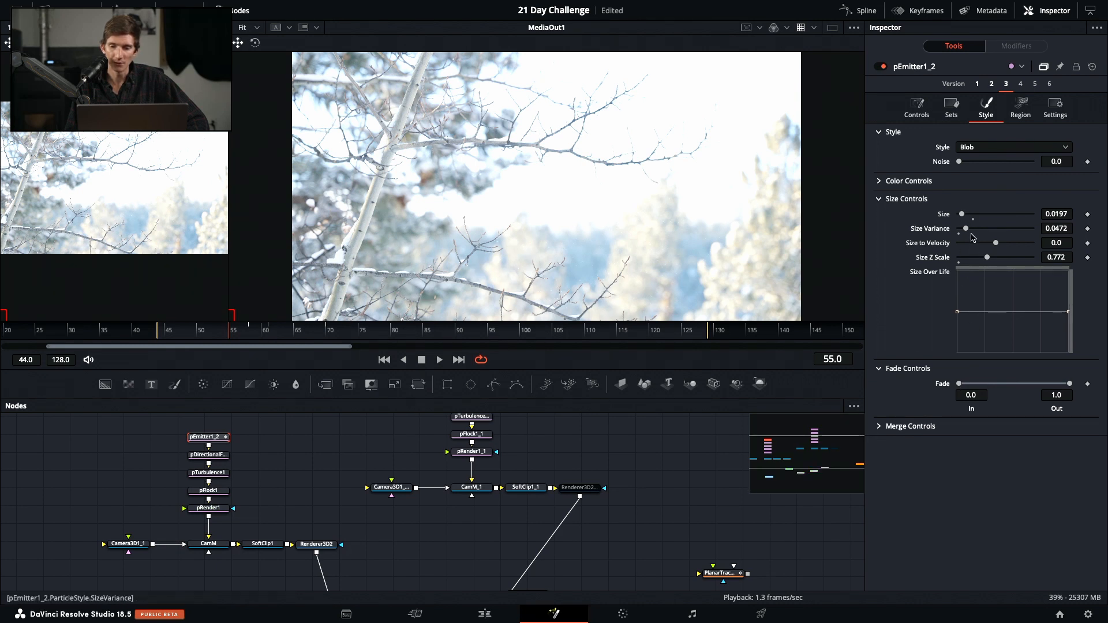
pyautogui.click(976, 149)
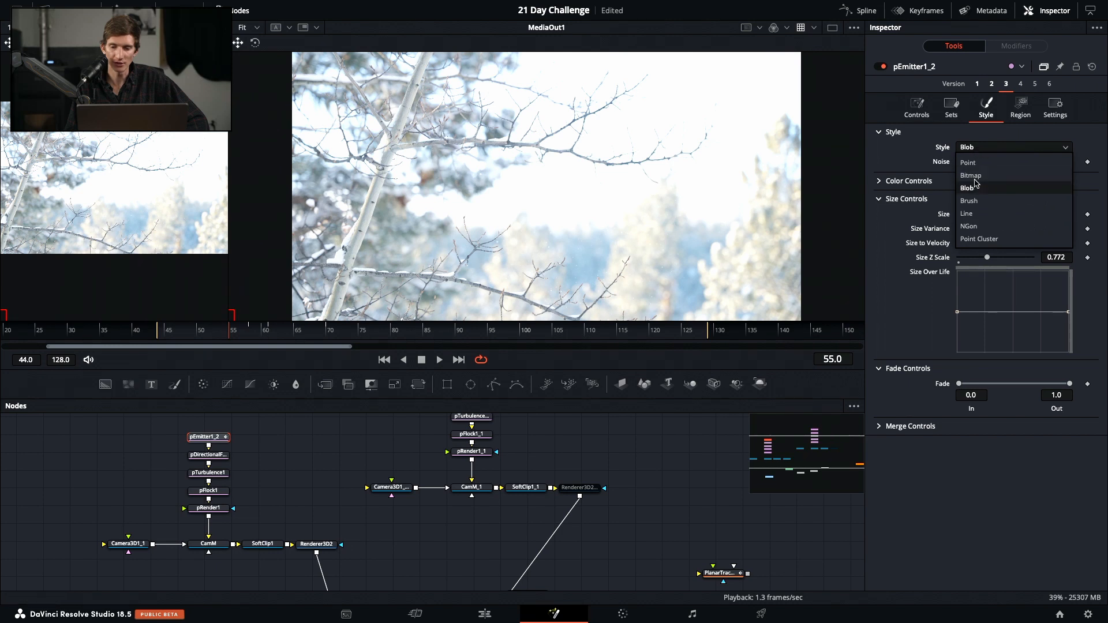
pyautogui.click(969, 202)
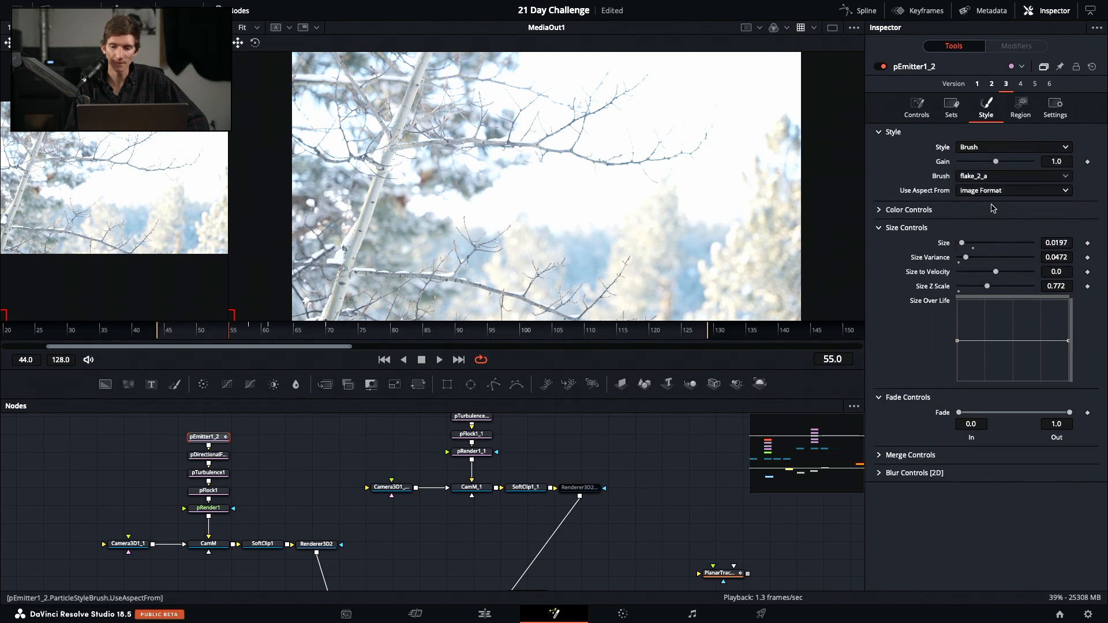
# Change the particle style of pEmitter1_2 to Blob and set its size to 0.0709
pyautogui.click(990, 149)
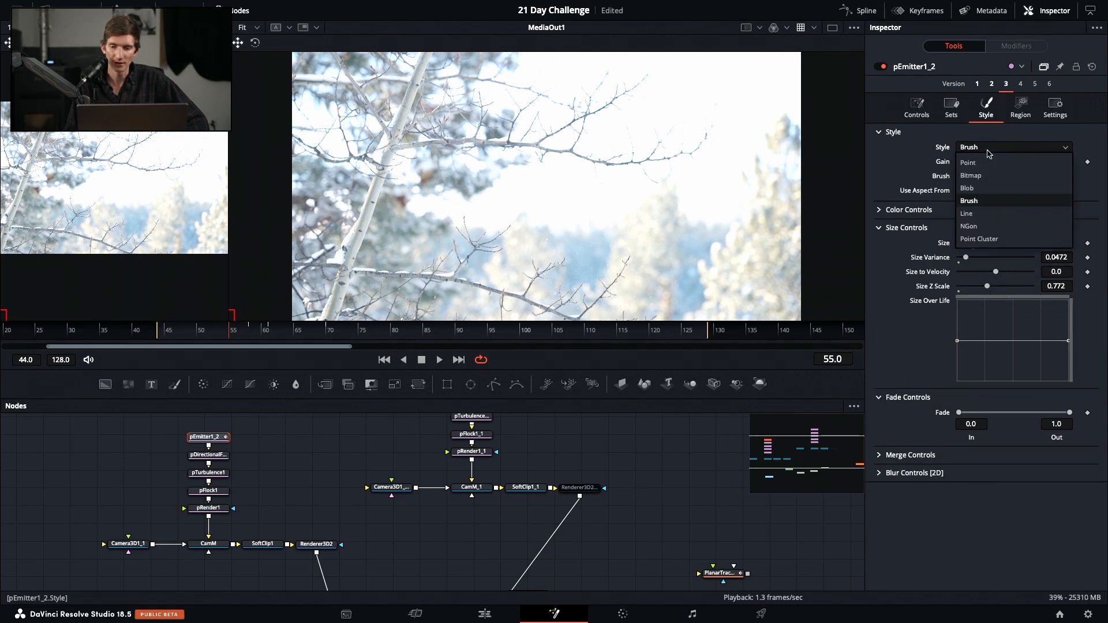
pyautogui.click(985, 187)
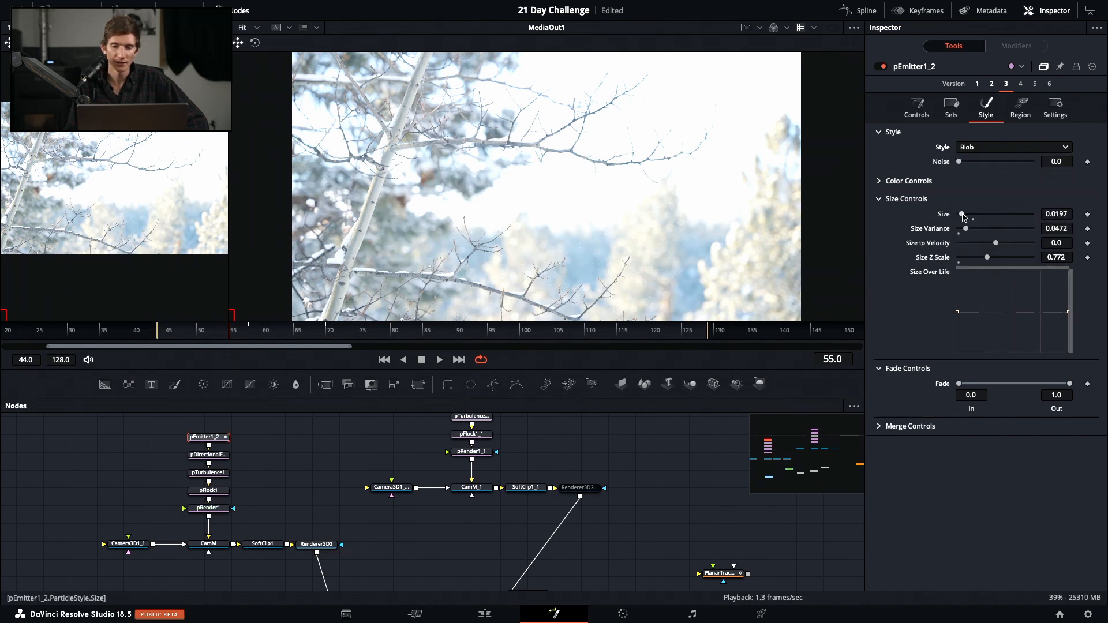
pyautogui.moveTo(961, 214); pyautogui.dragTo(993, 219)
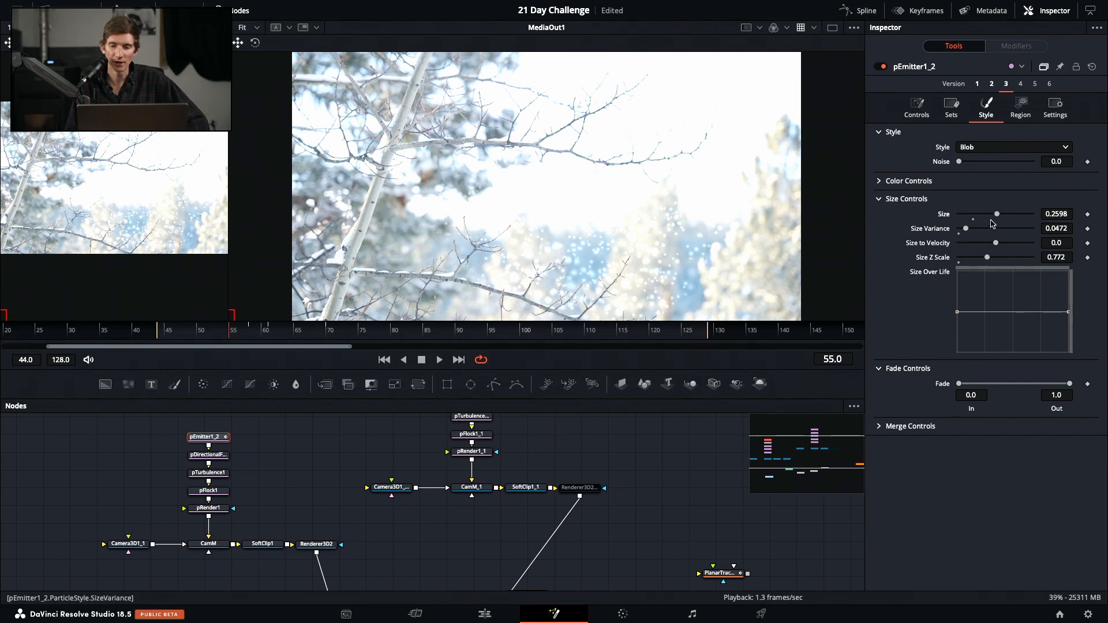
pyautogui.moveTo(973, 215); pyautogui.dragTo(975, 215)
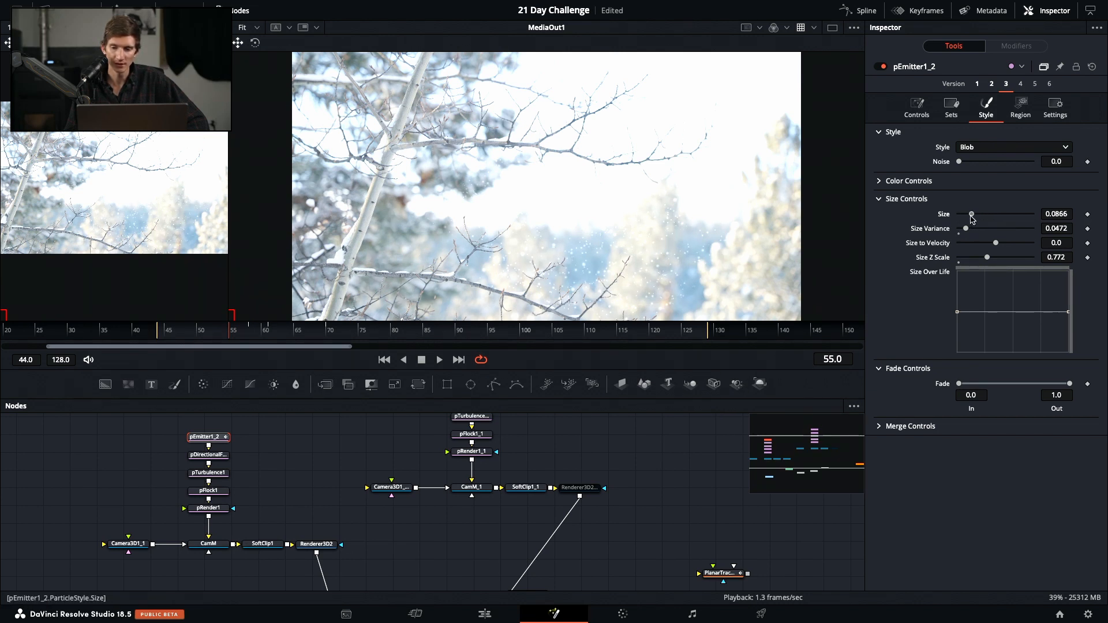
pyautogui.moveTo(971, 214); pyautogui.dragTo(969, 215)
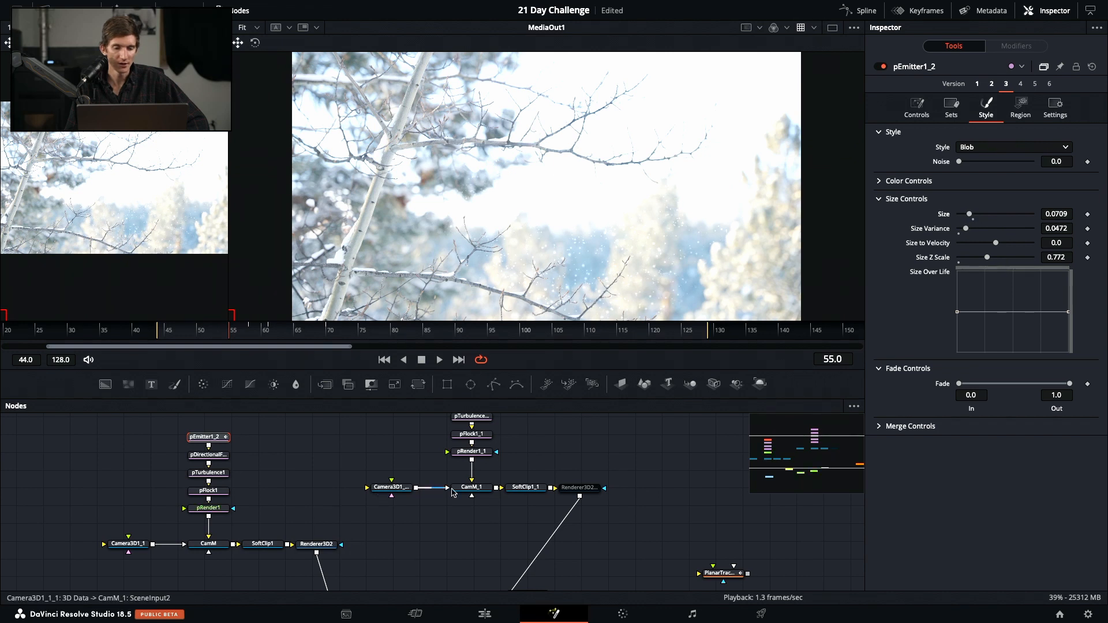
# Re-enable the Renderer3D2_1 node of the second snow chain and select Renderer3D2 in the first chain
pyautogui.click(575, 492)
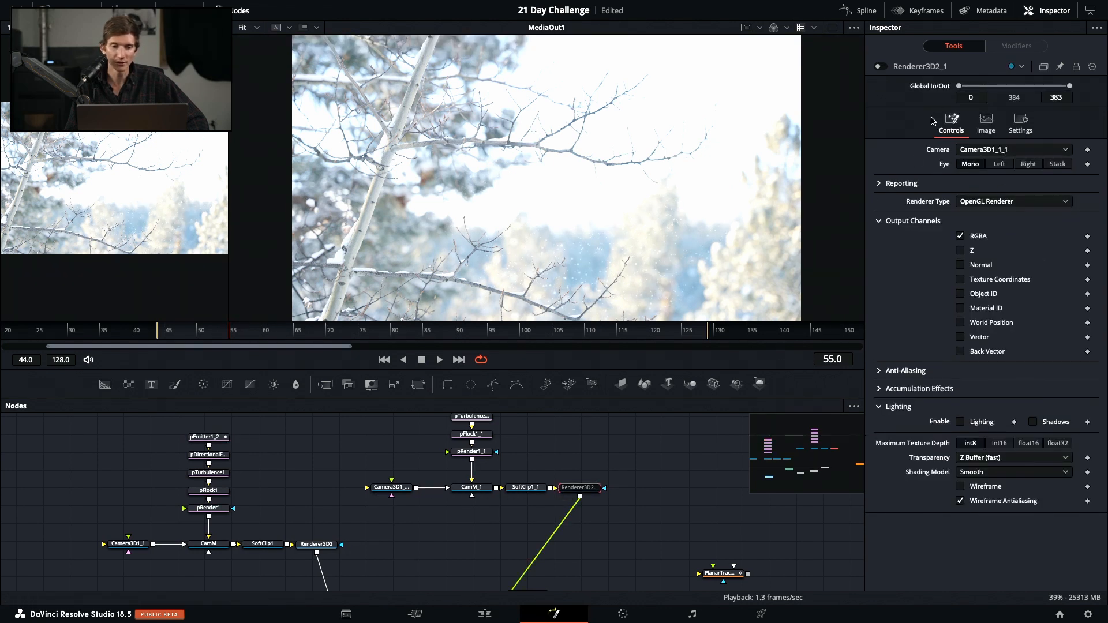
pyautogui.click(881, 67)
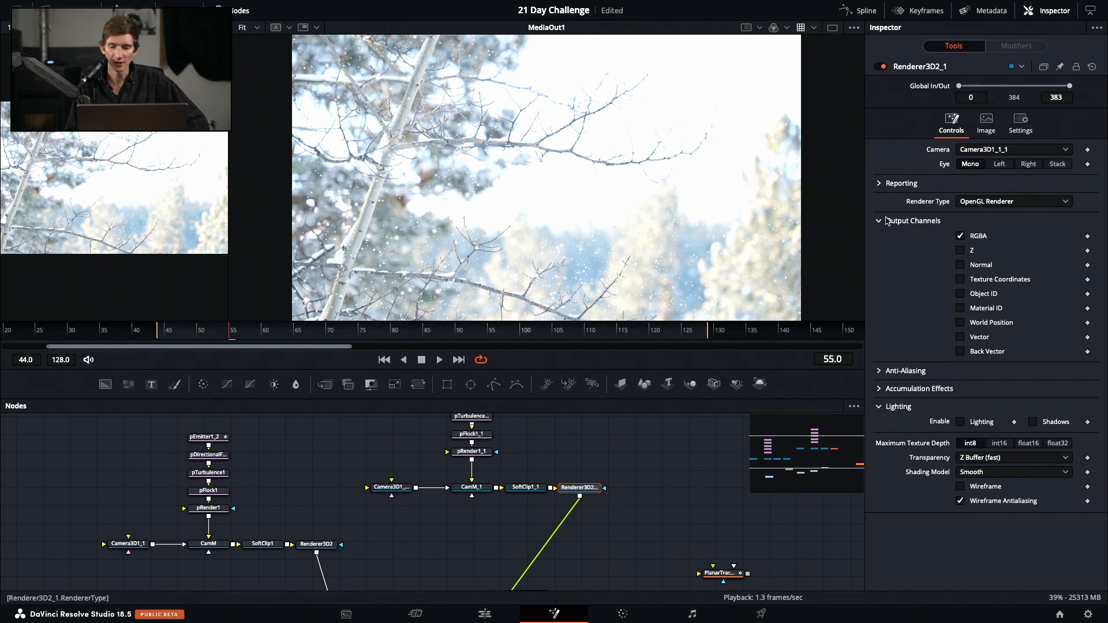
pyautogui.click(319, 545)
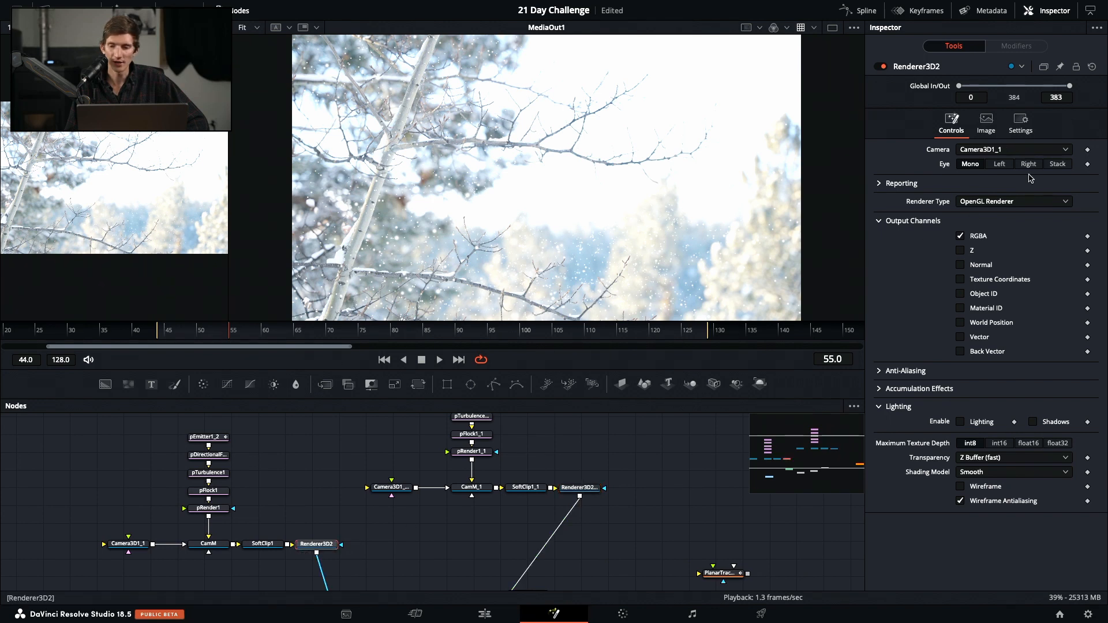
# Set the particle size of pEmitter1_2_1 in the second snow chain to 0.1102
pyautogui.scroll(1, 289, 470)
pyautogui.scroll(-2, 245, 462)
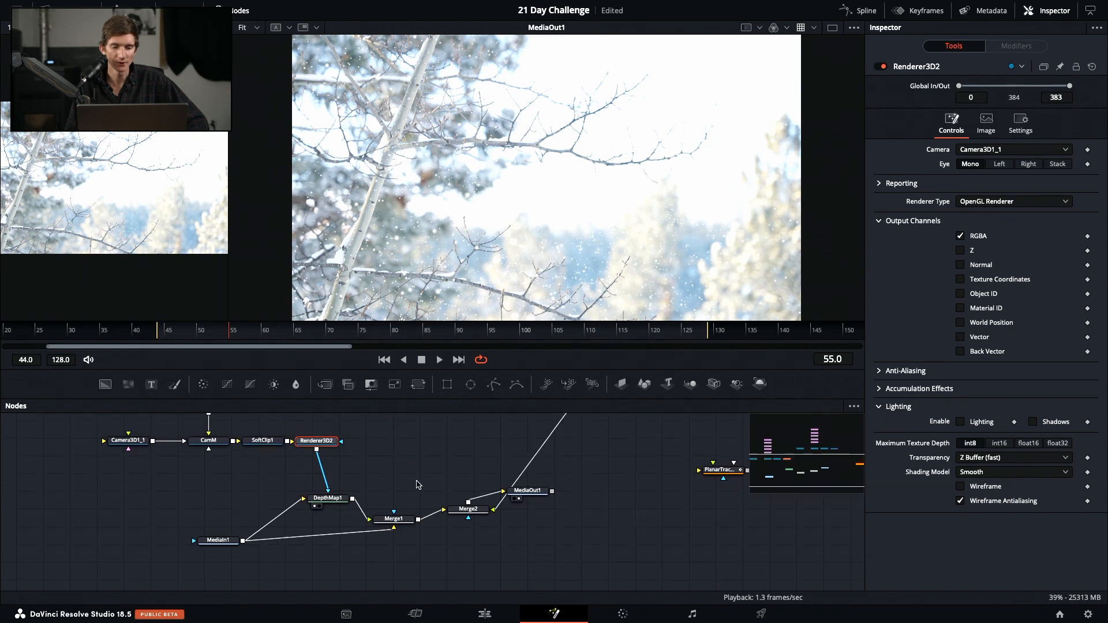
pyautogui.scroll(4, 420, 511)
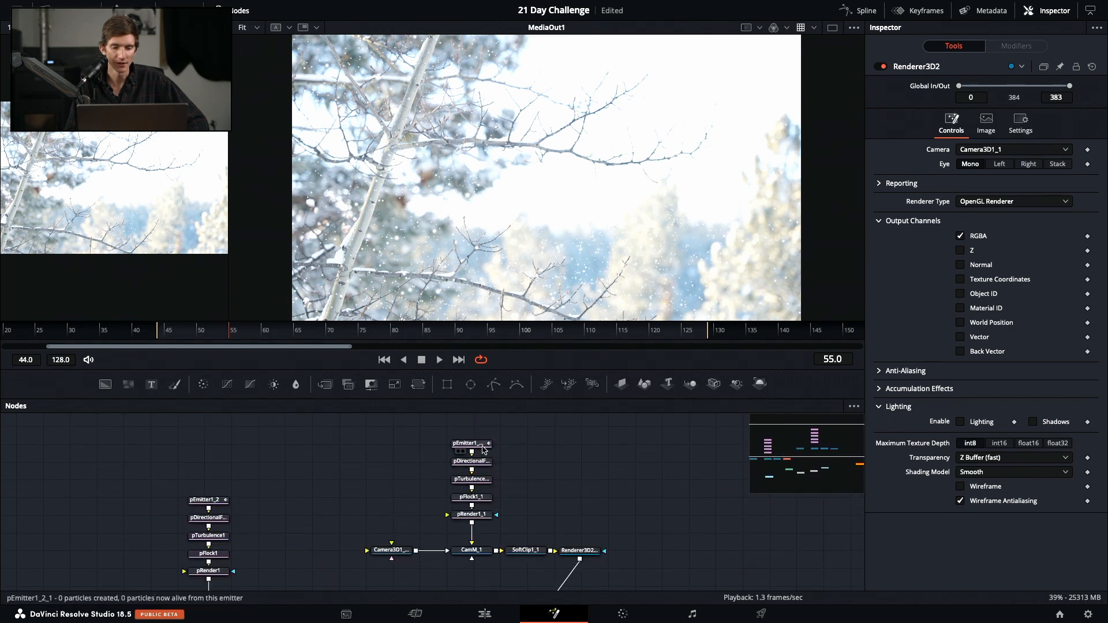
pyautogui.click(482, 444)
pyautogui.moveTo(974, 214); pyautogui.dragTo(976, 215)
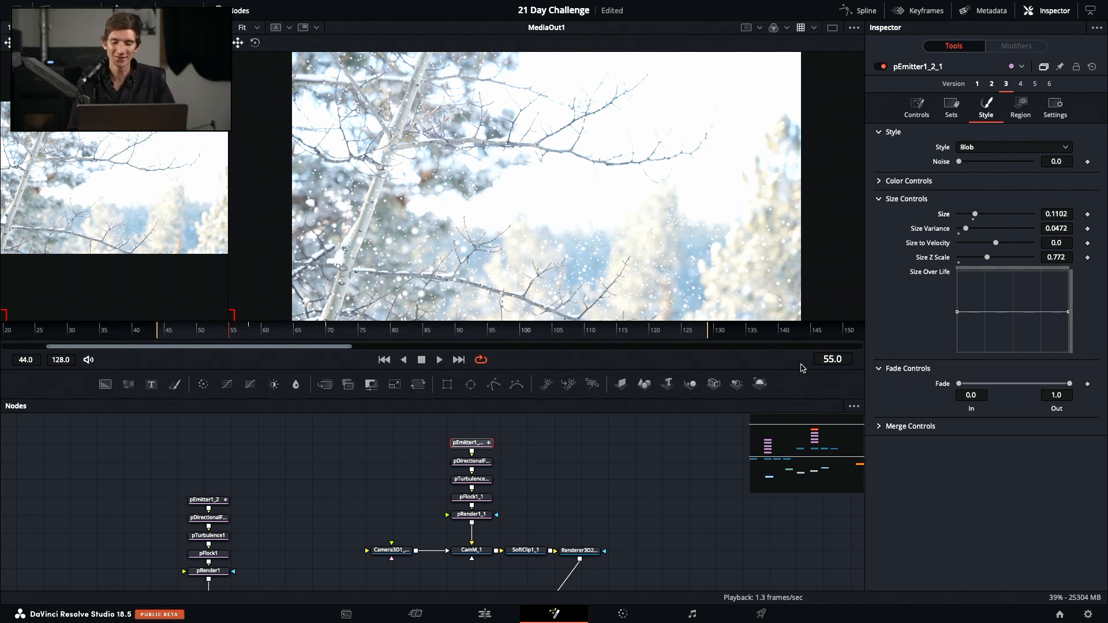
# Play a few frames of the composited snow and return to the Edit page timeline
pyautogui.press('space')
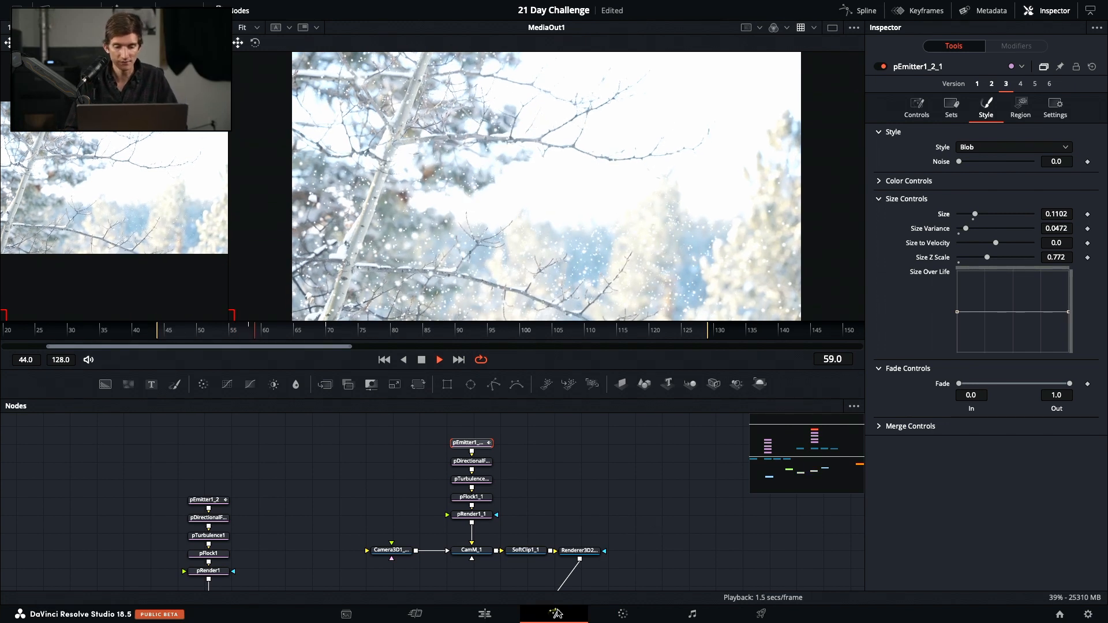
pyautogui.click(485, 615)
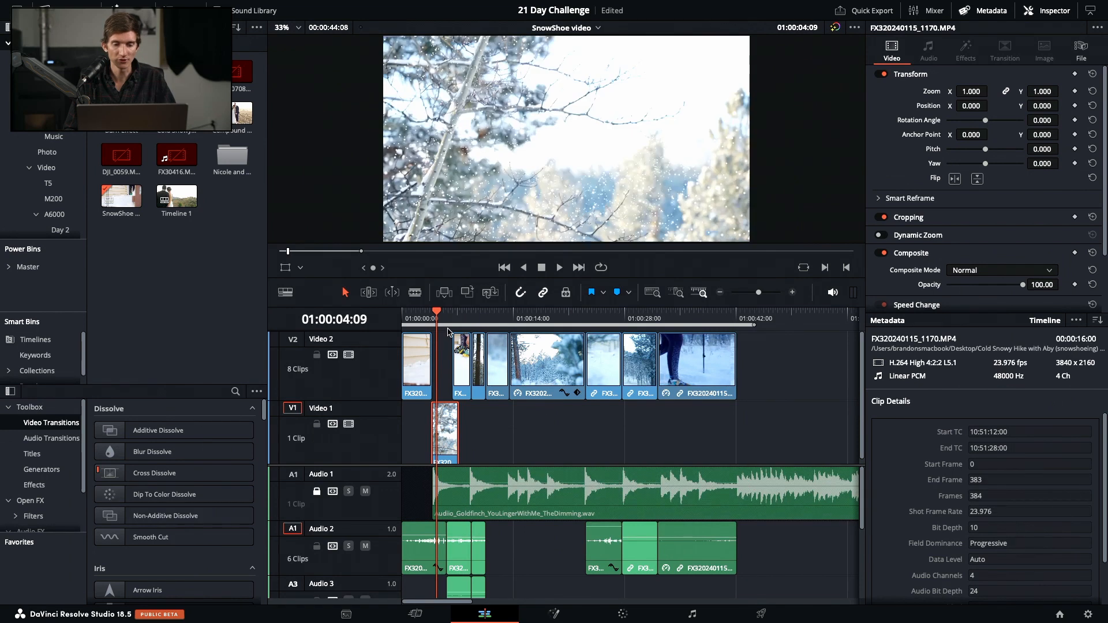